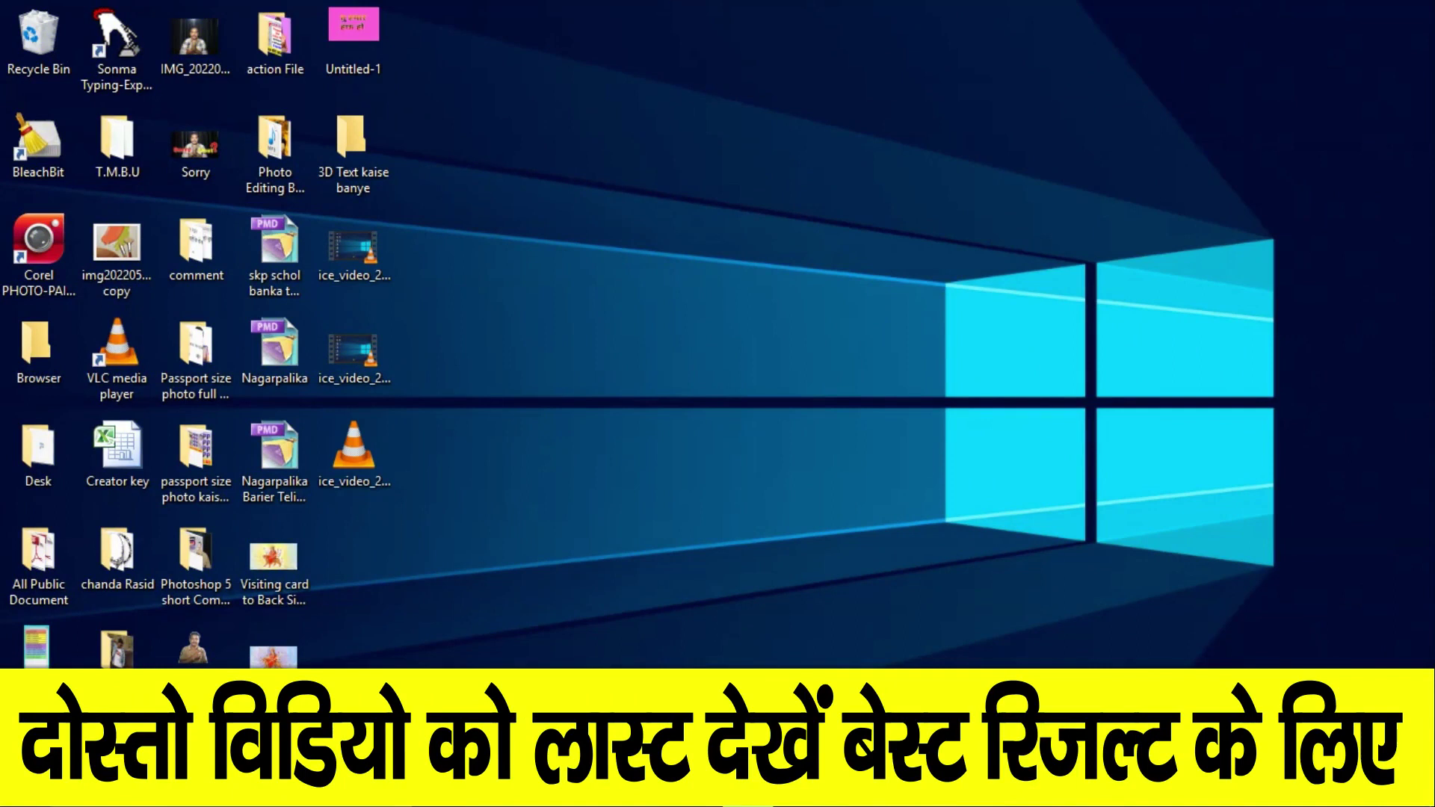
Launch Photoshop CC x64 from the Windows Start menu.
key(super)
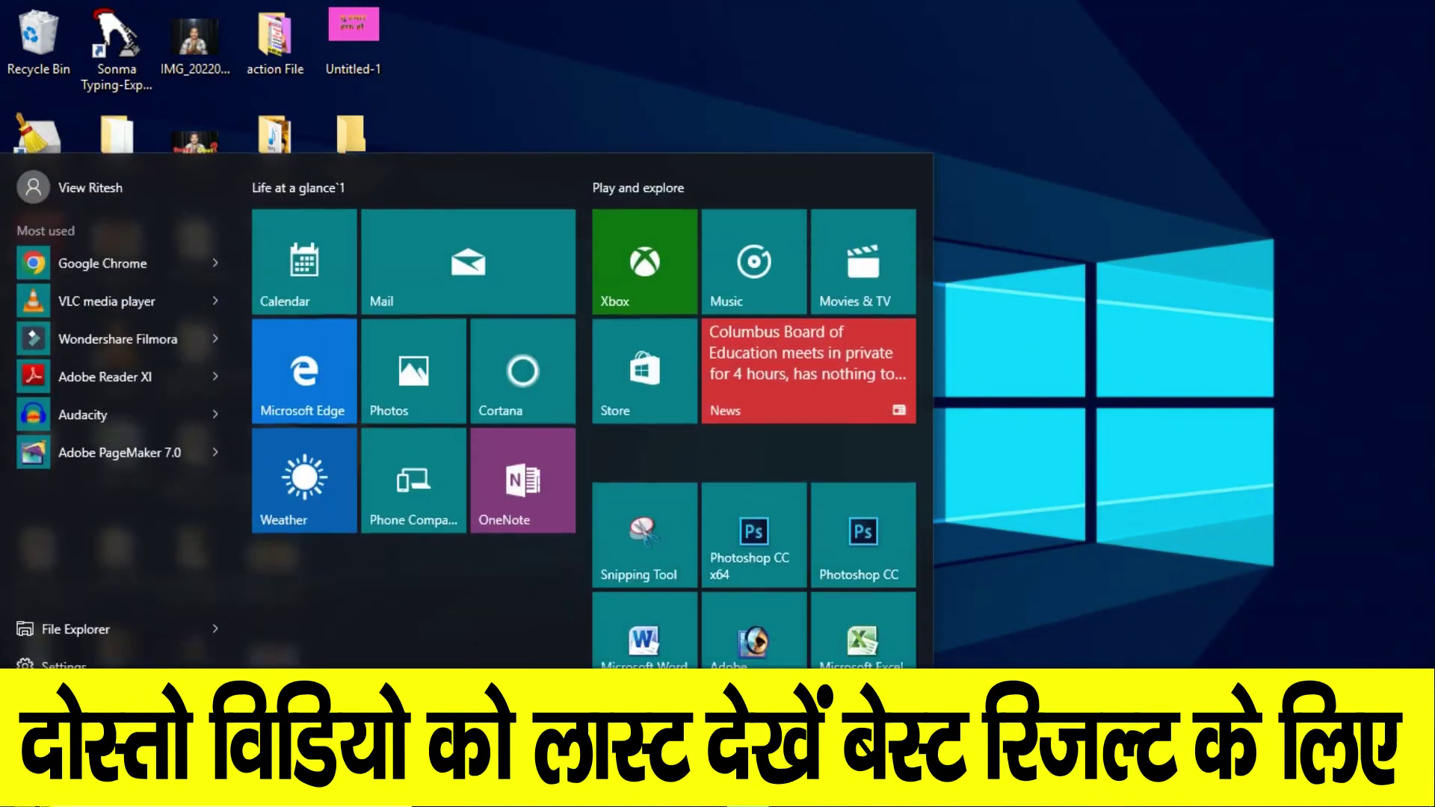
click(751, 565)
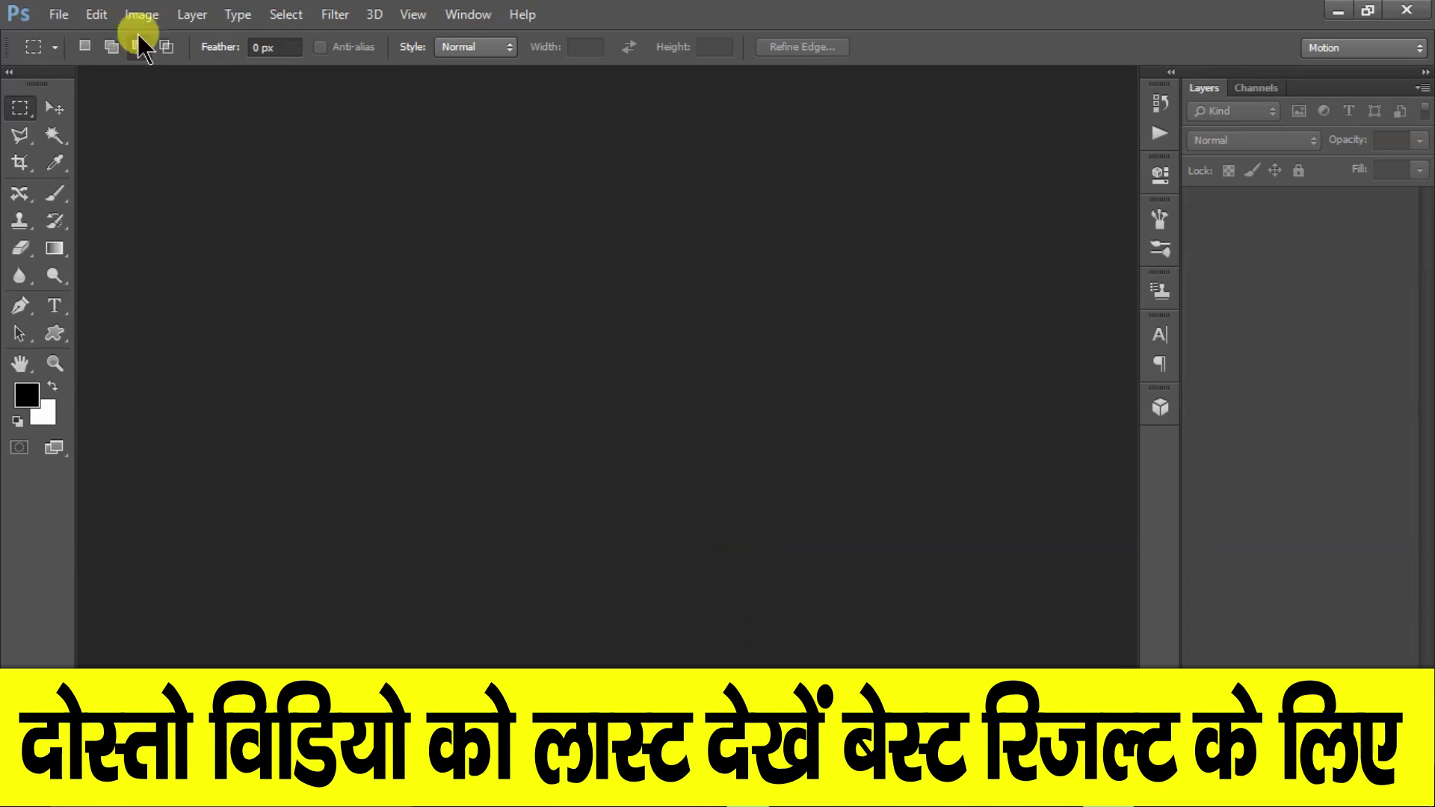
Create a new Film & Video document in inches, 10 × 6.667, at 100 pixels per inch.
click(58, 14)
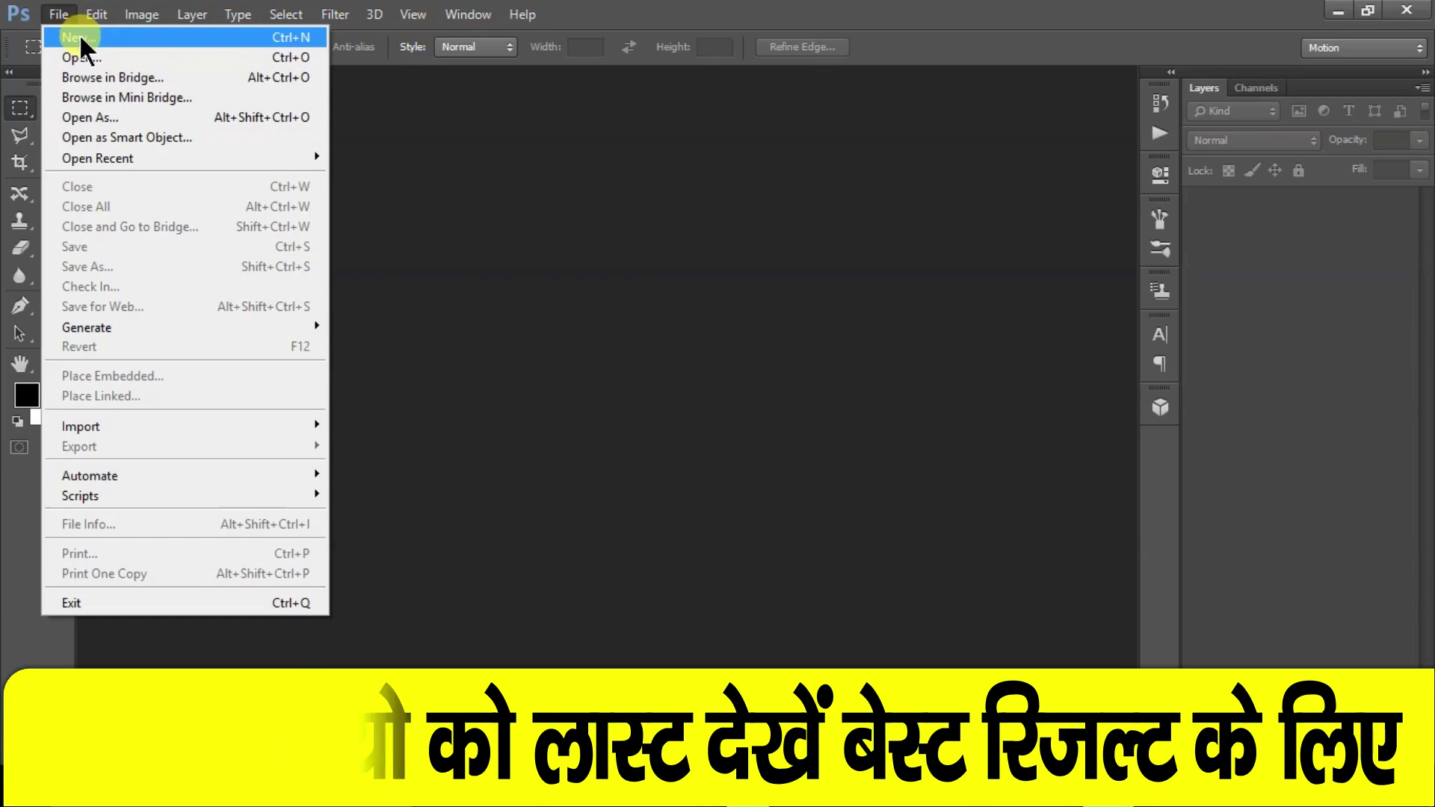
click(88, 40)
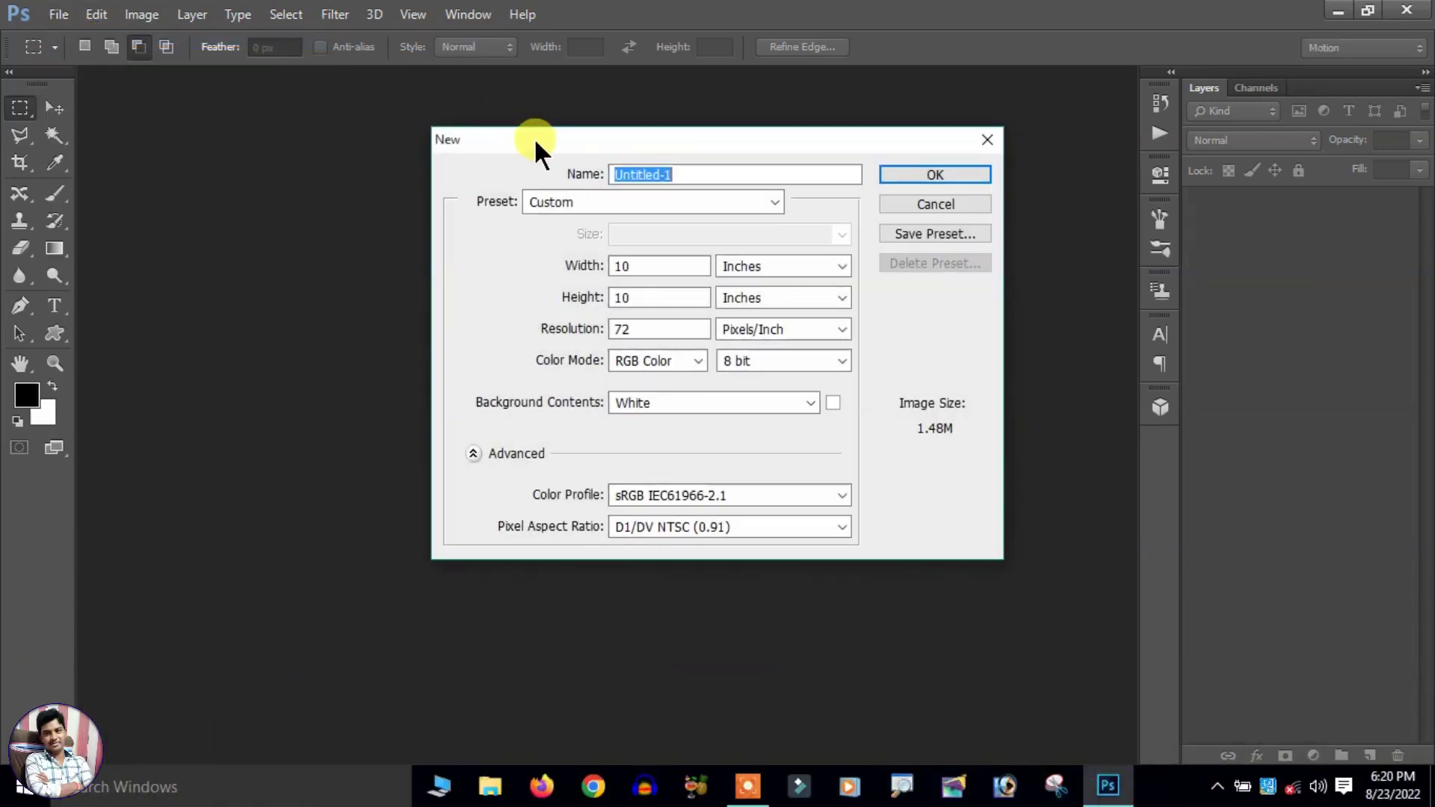
click(716, 202)
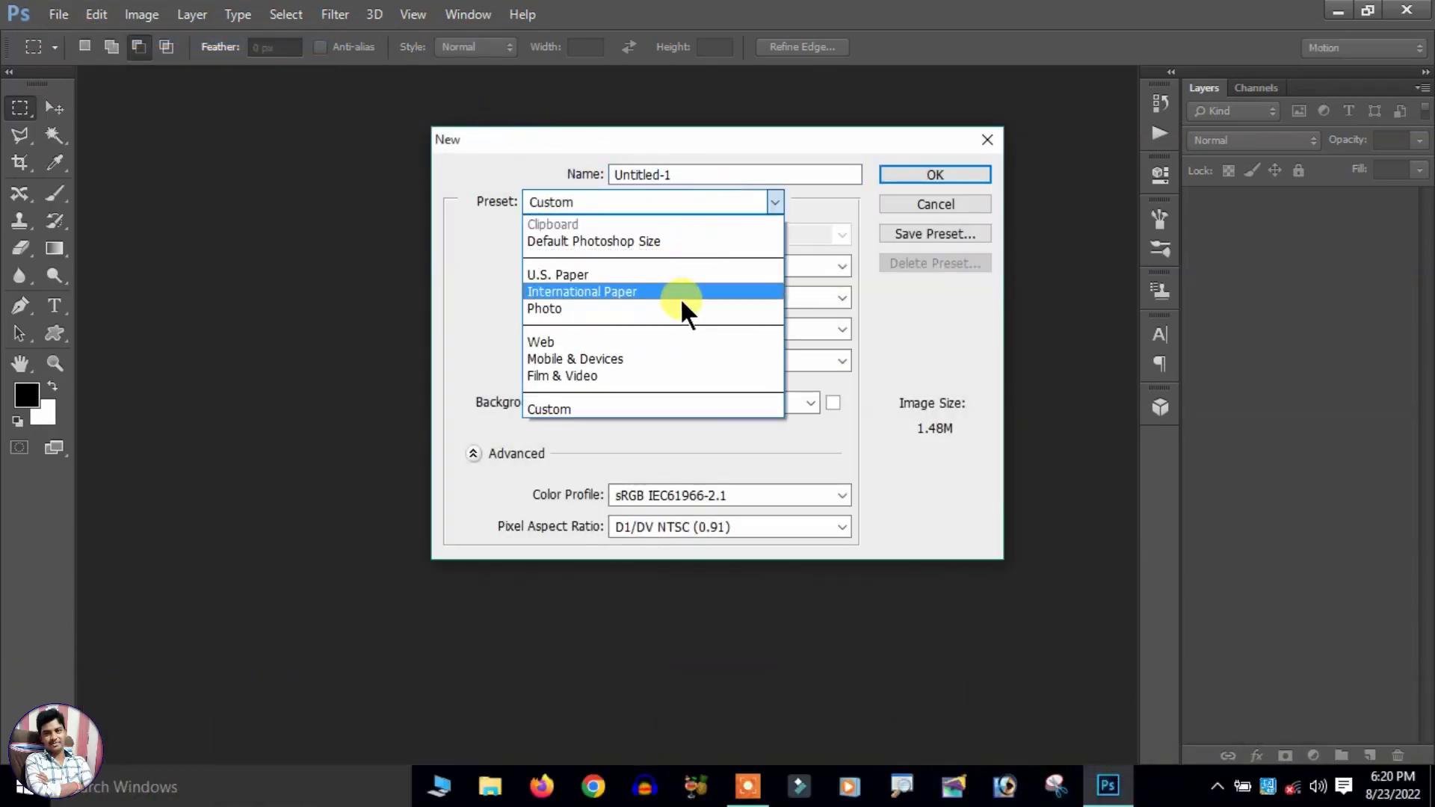
click(674, 376)
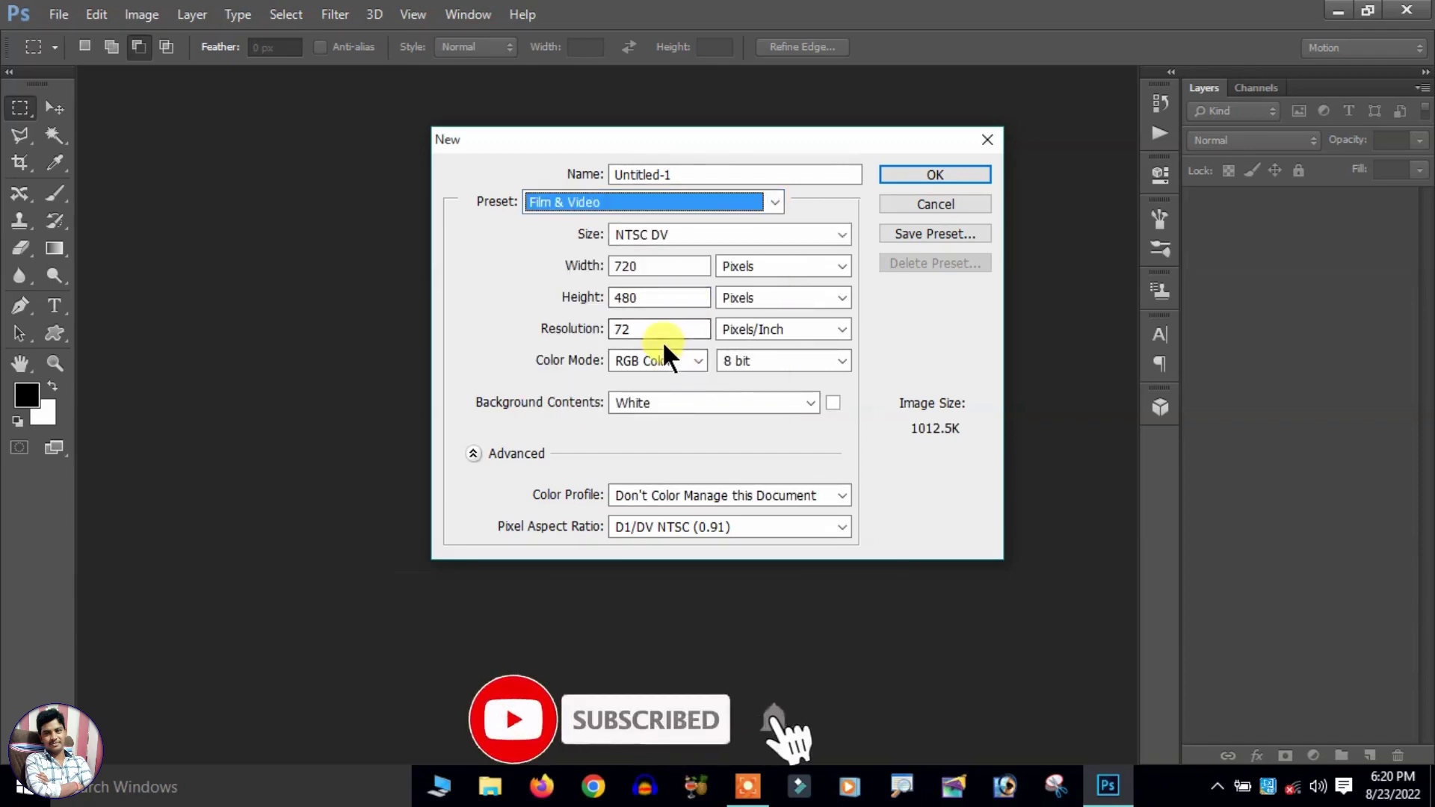
click(740, 266)
click(747, 300)
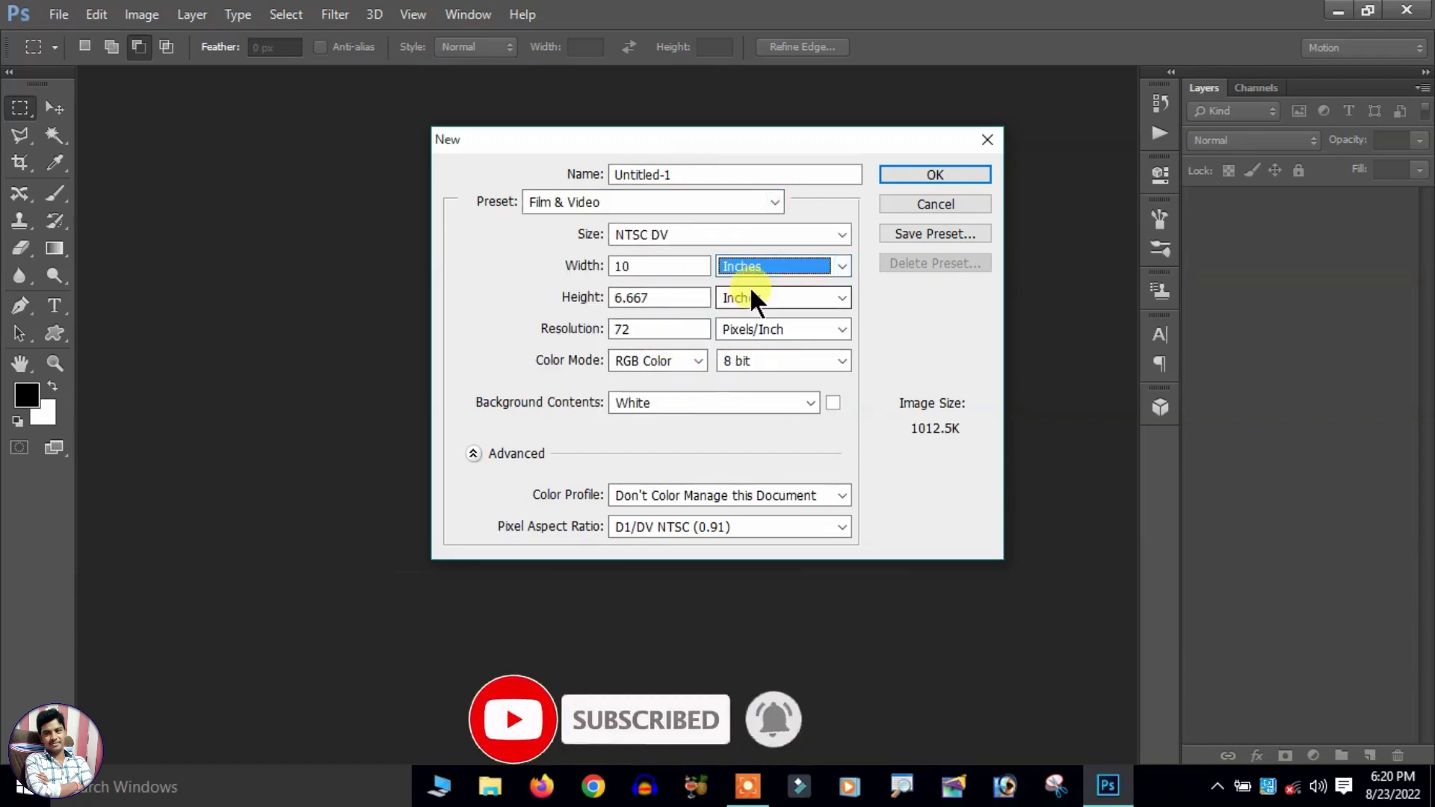
click(749, 329)
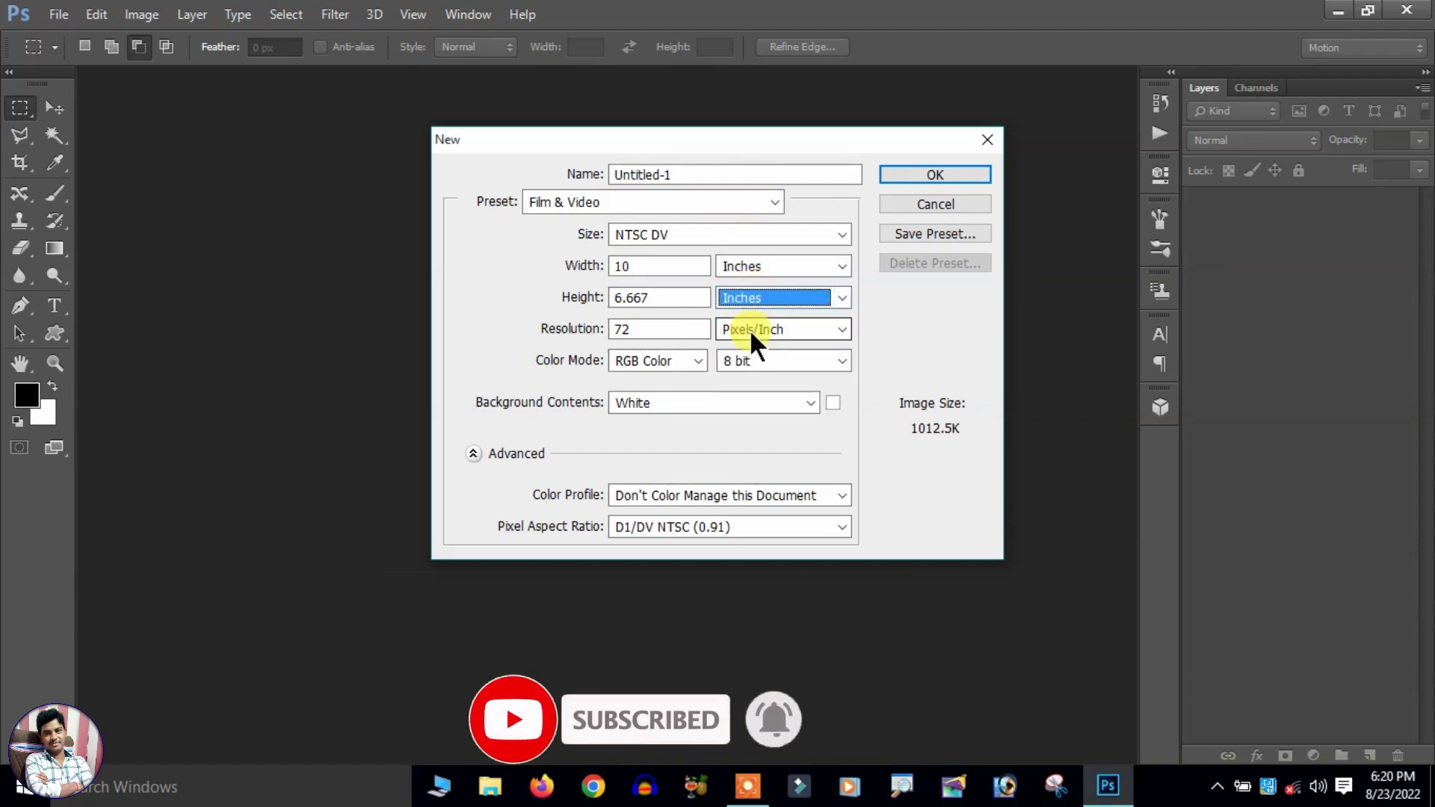
double_click(655, 327)
text(100)
key(Return)
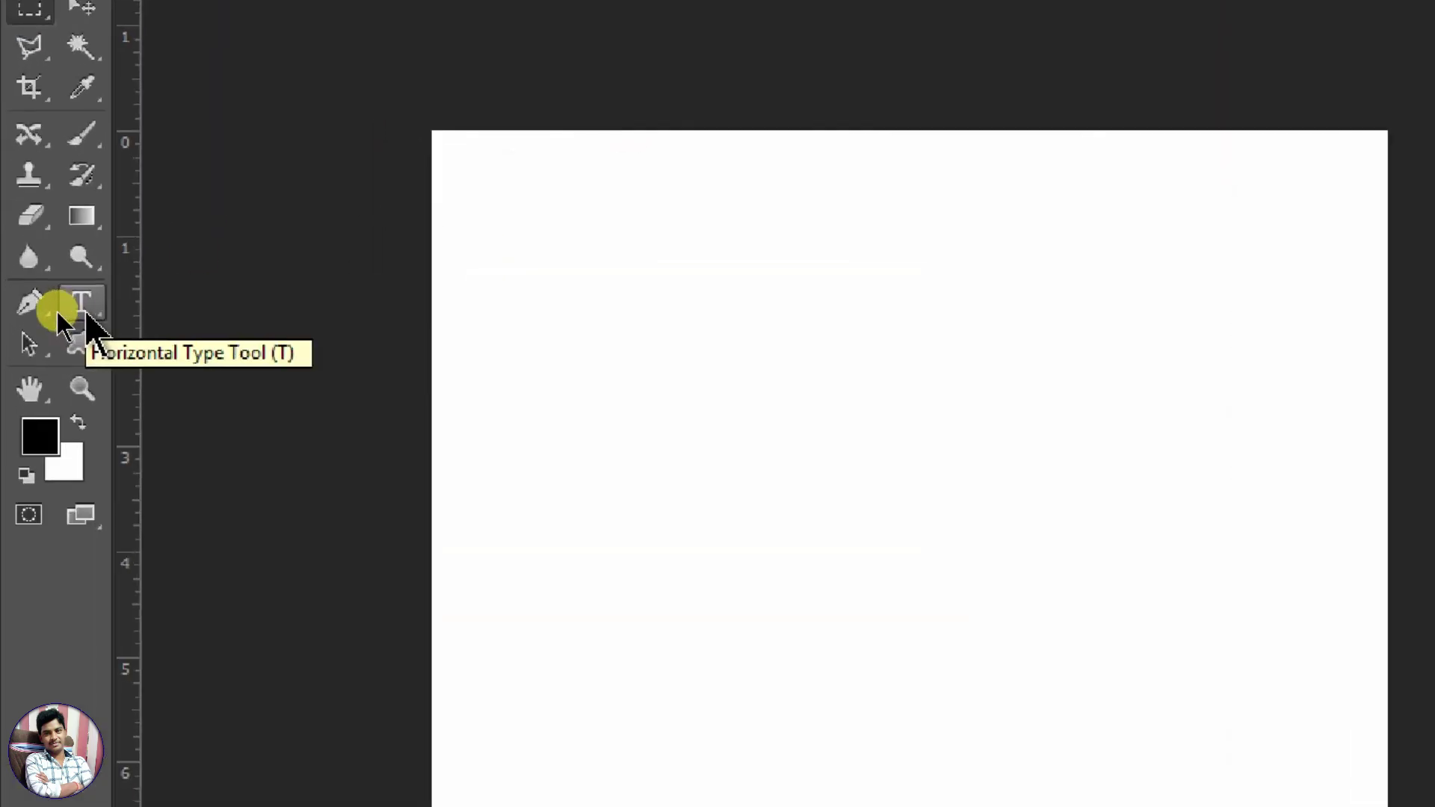
Paste the two-line Hindi text 'जय जवान / जय किसान', widen its line spacing, and centre it.
click(83, 310)
click(357, 411)
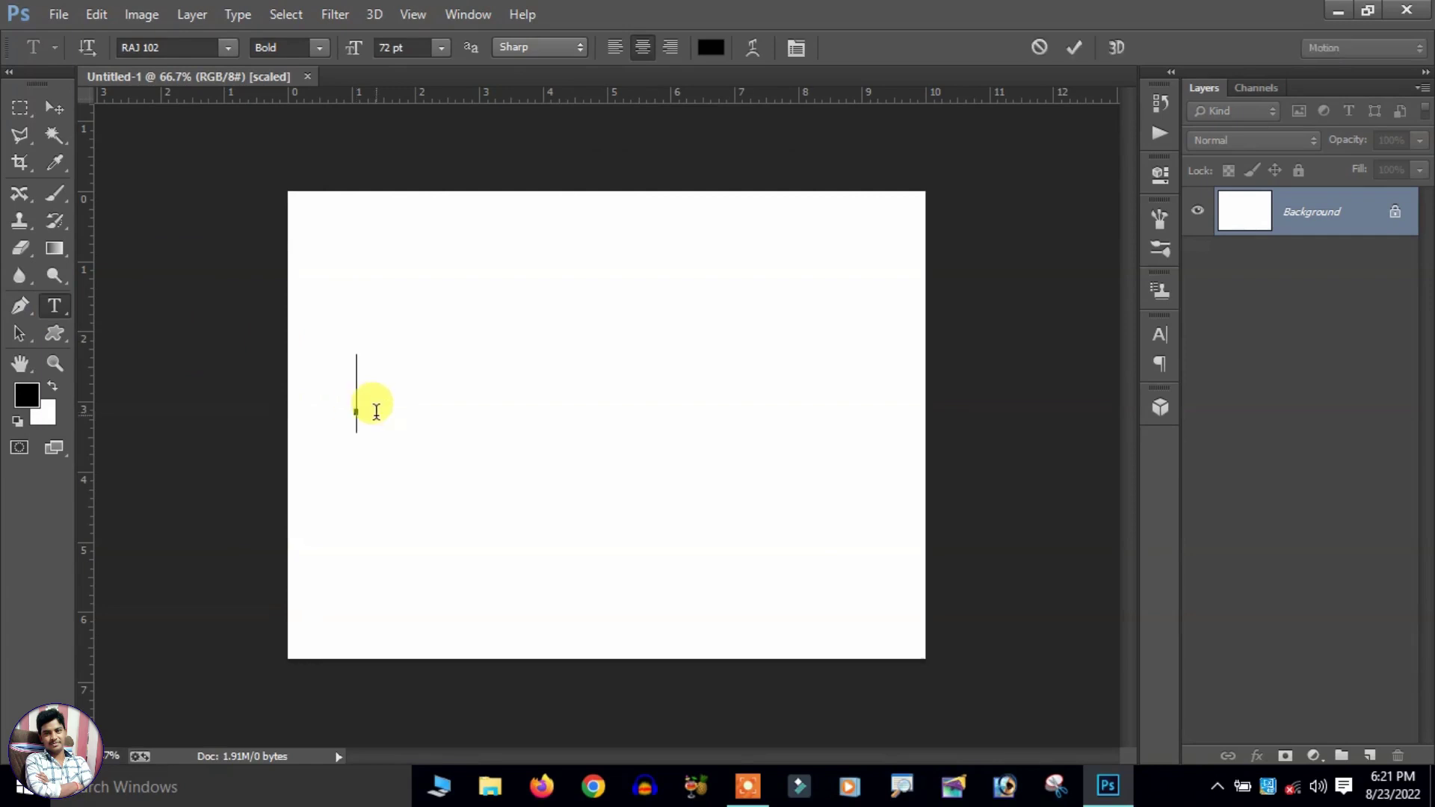
key(ctrl+v)
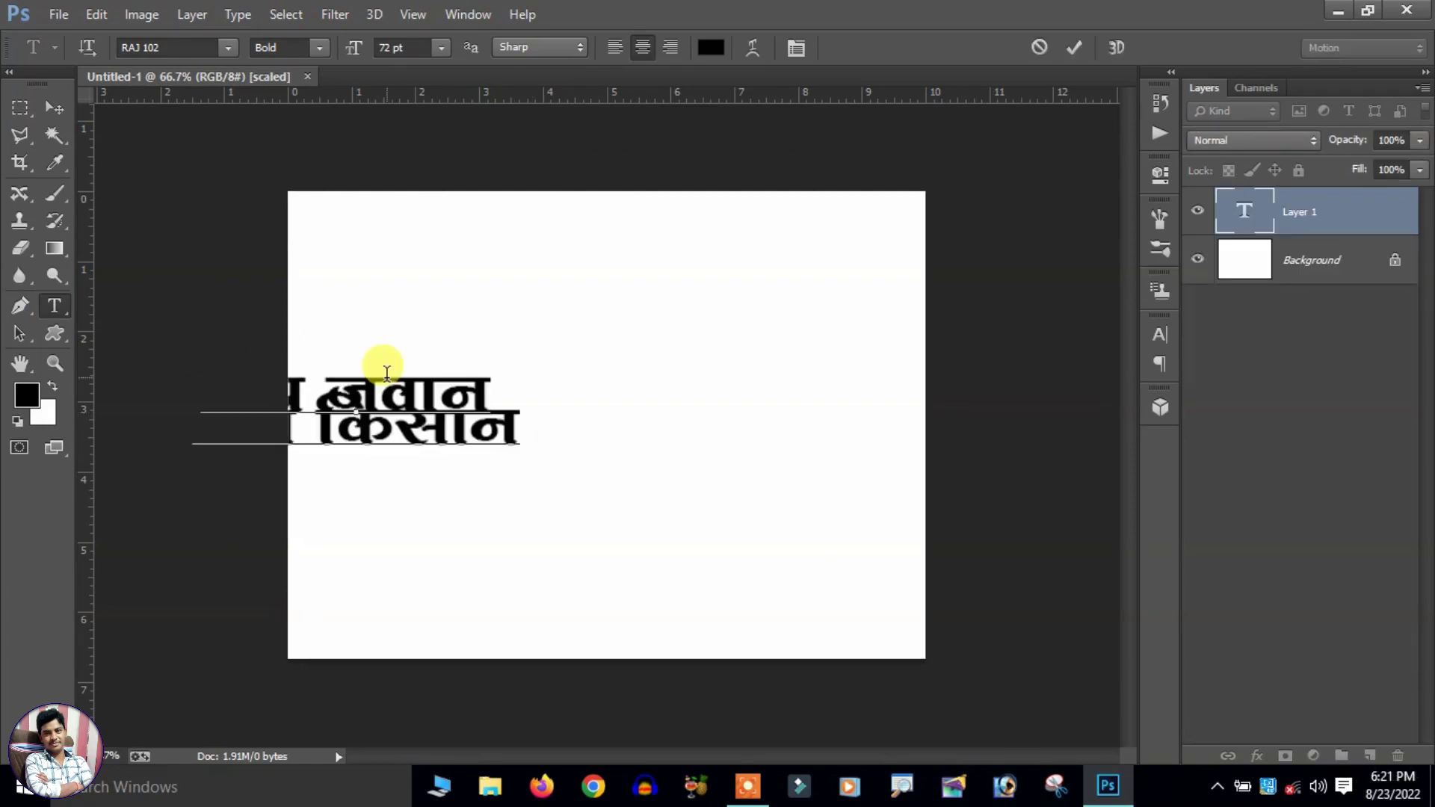
key(ctrl+a)
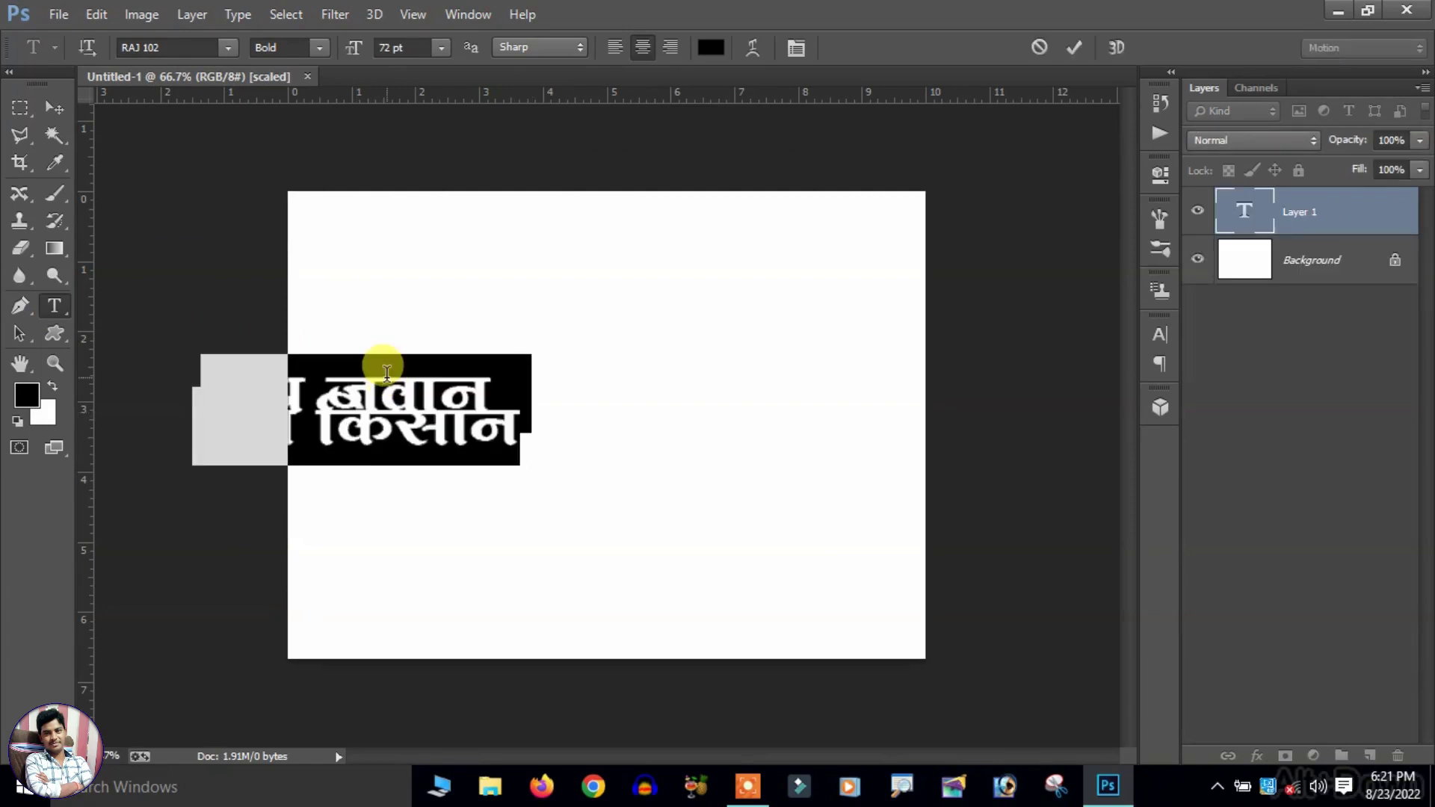
key(alt+Down)
key(alt+Down)
key(alt+Down)
key(alt+Down)
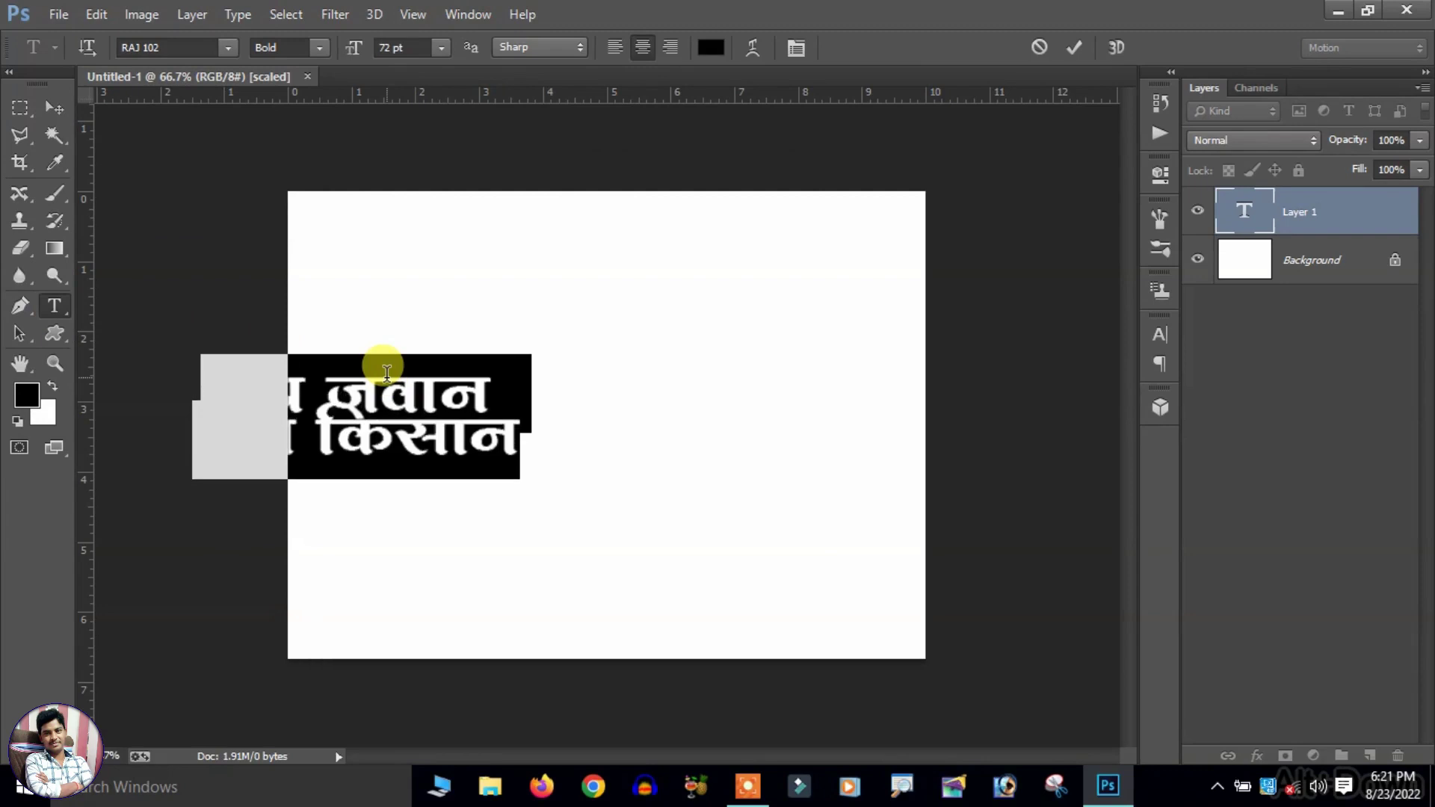
key(alt+Down)
key(alt+Down)
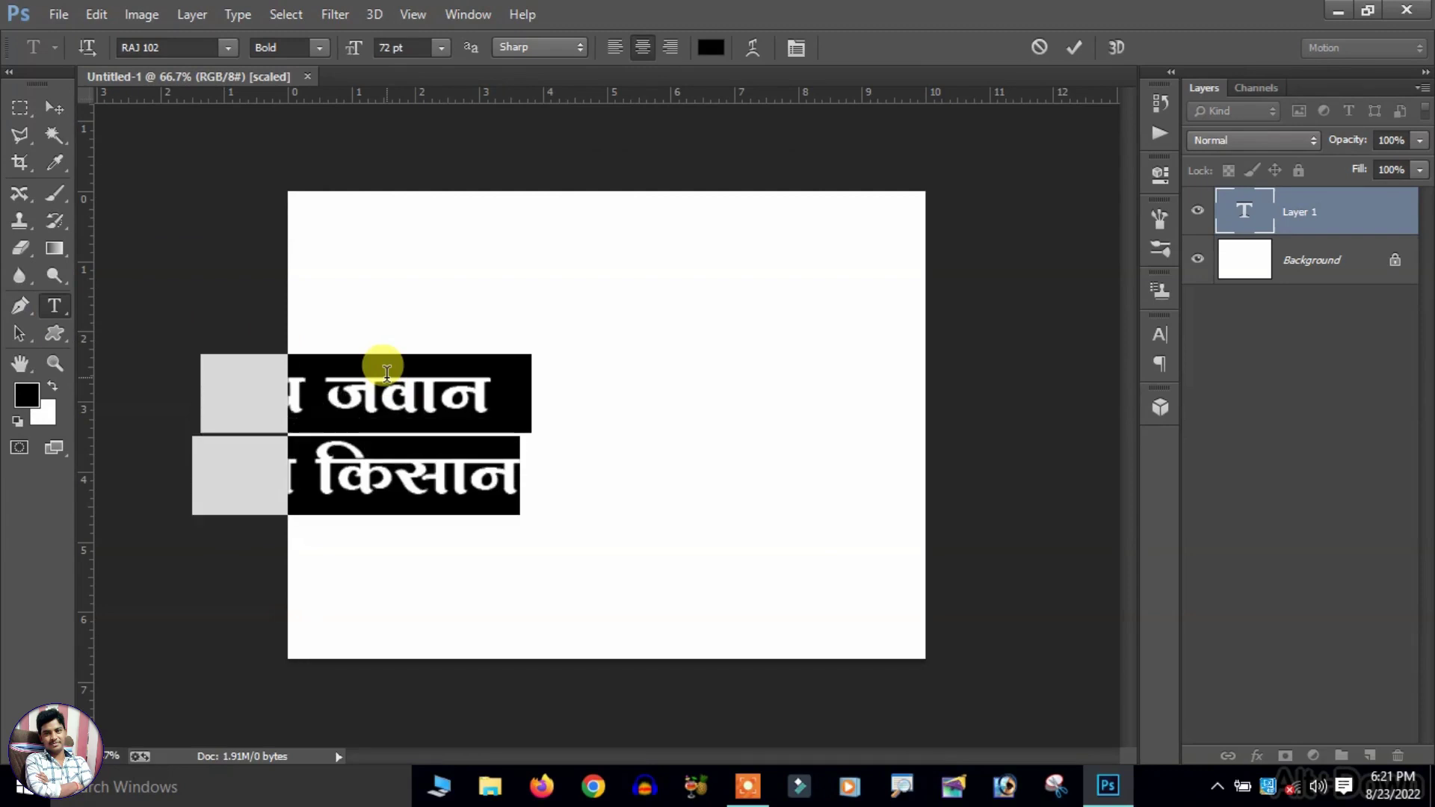
click(54, 107)
drag(336, 404, 589, 382)
Change the Hindi text's font to RAJ 02.
click(56, 305)
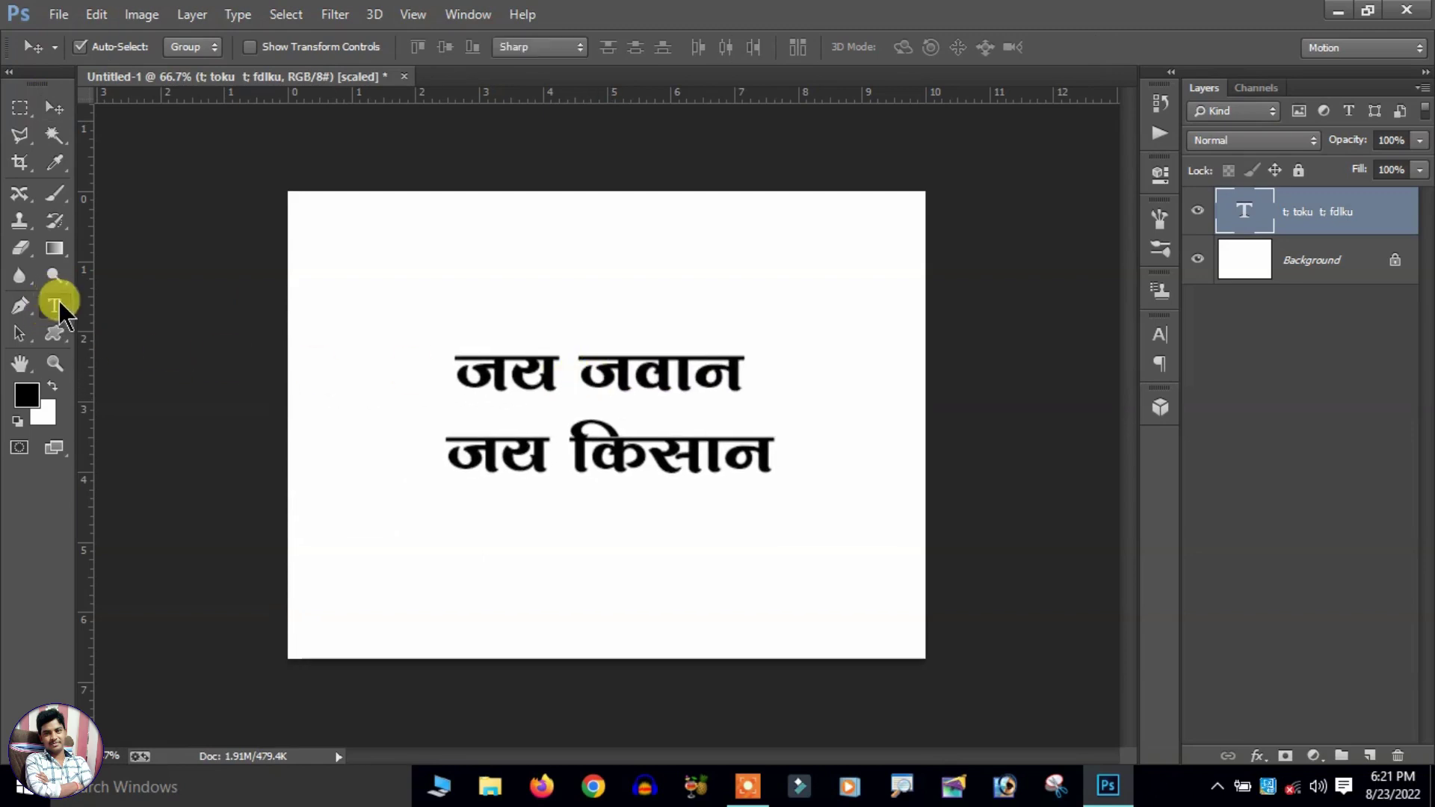
click(542, 383)
key(ctrl+a)
click(170, 46)
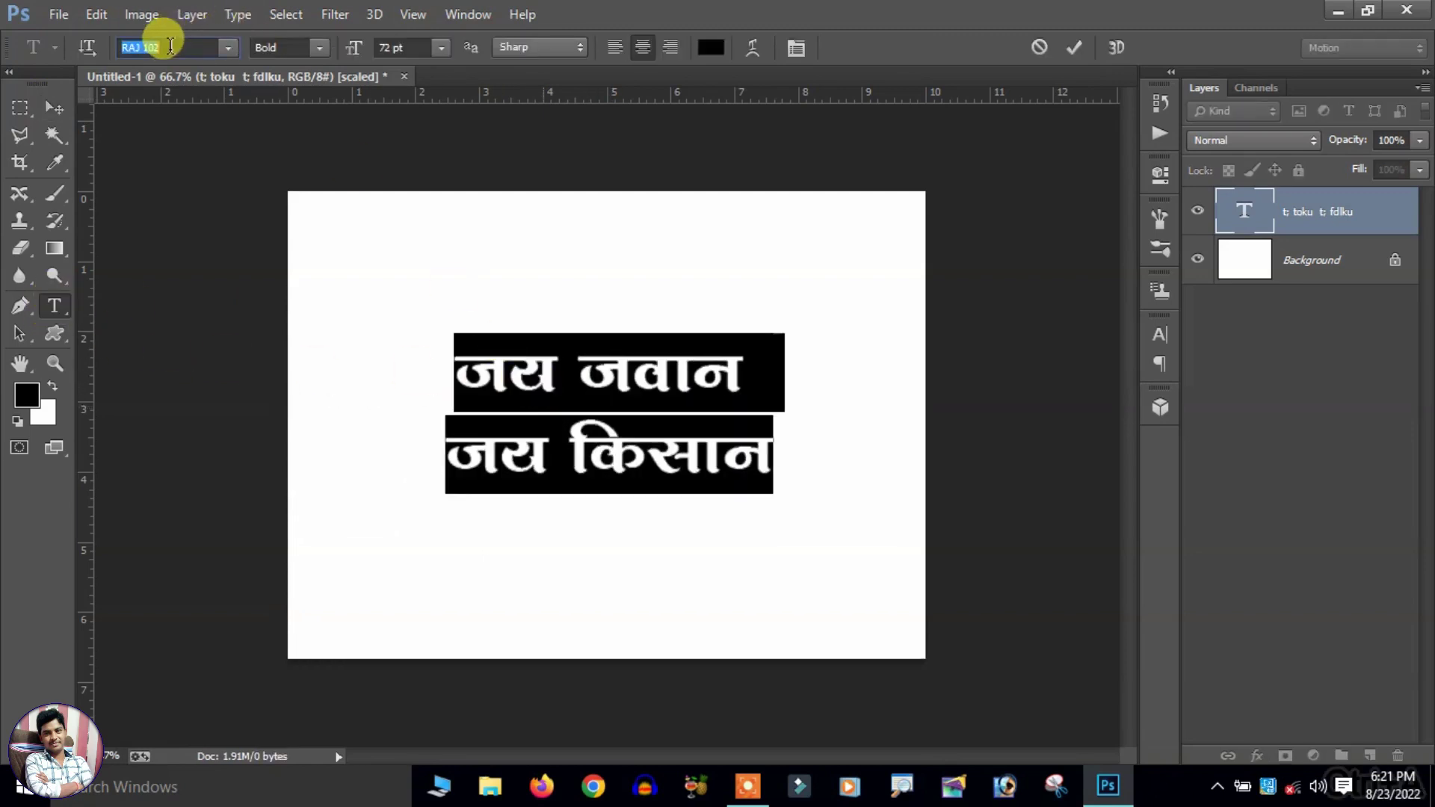
key(Up)
key(Up)
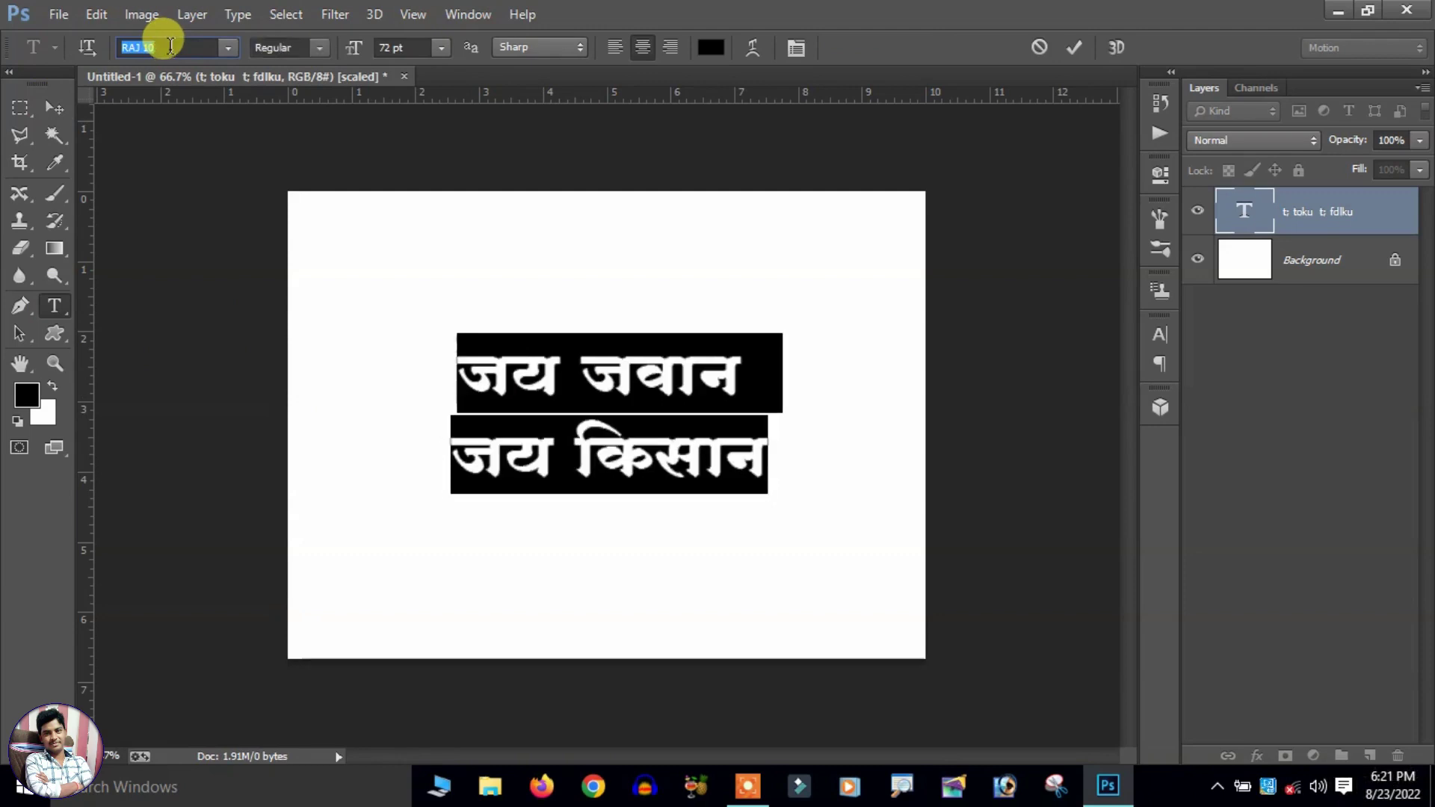
key(Up)
key(Up)
key(Up)
key(Up)
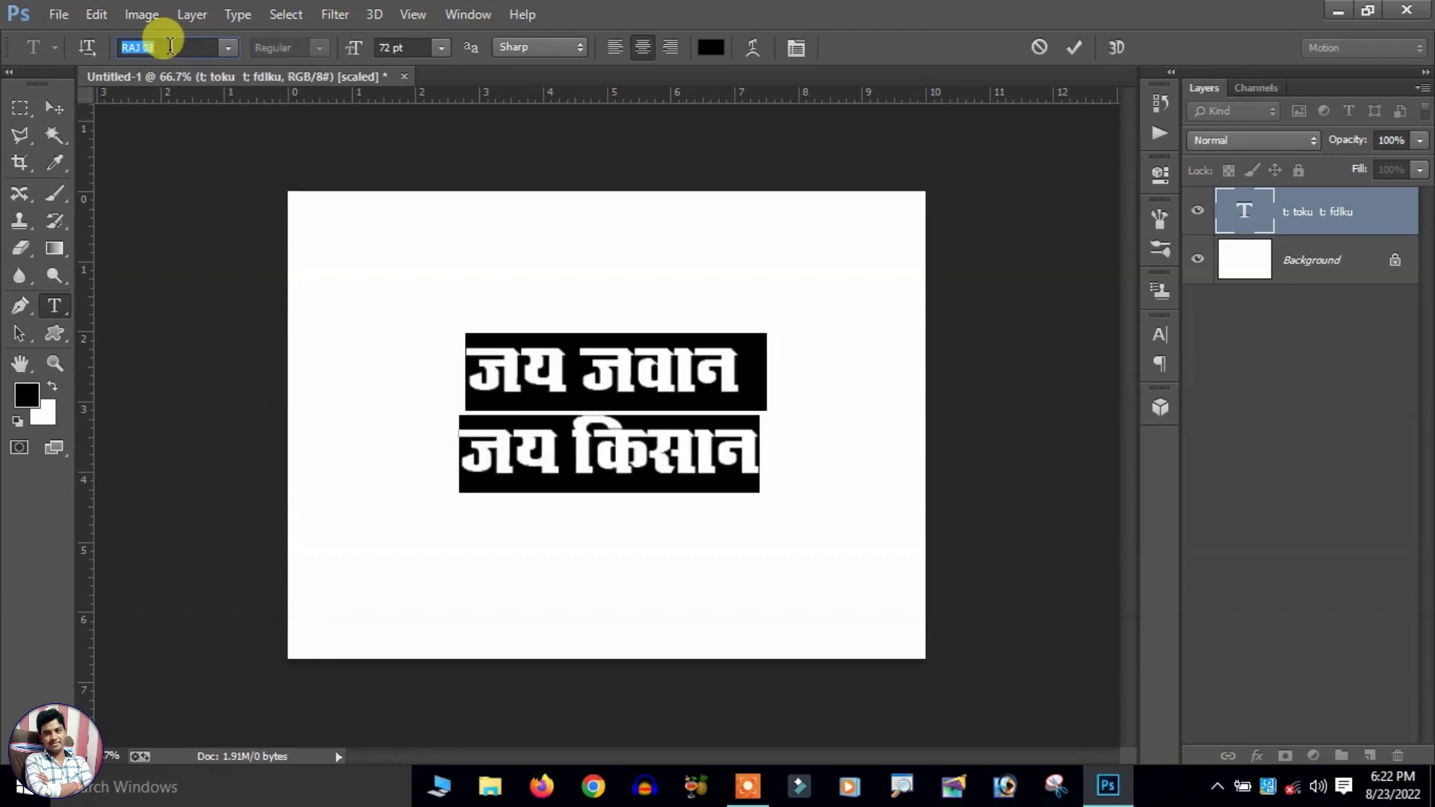
key(Up)
click(572, 449)
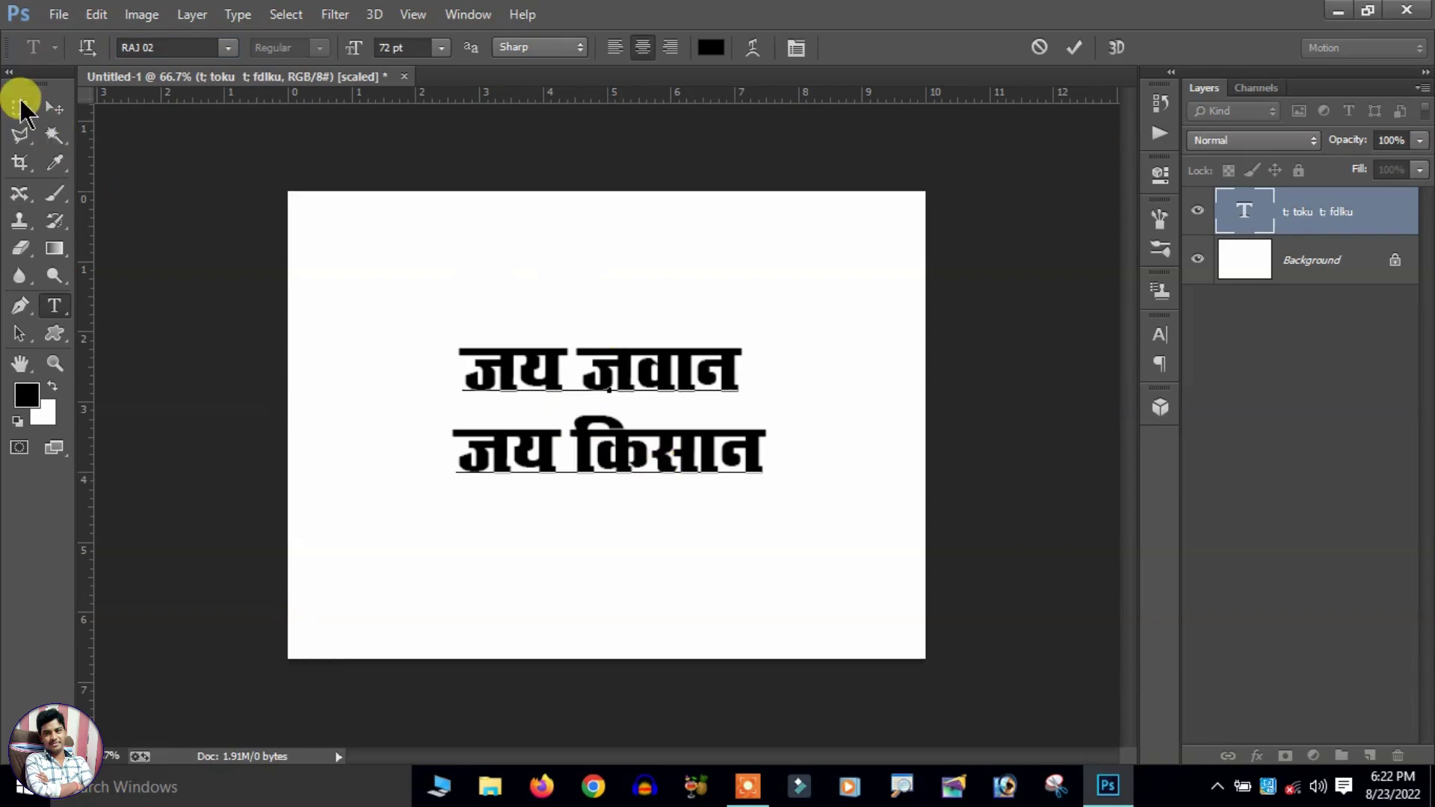
Open Layer Style for the text and give it a blue colour overlay.
click(60, 110)
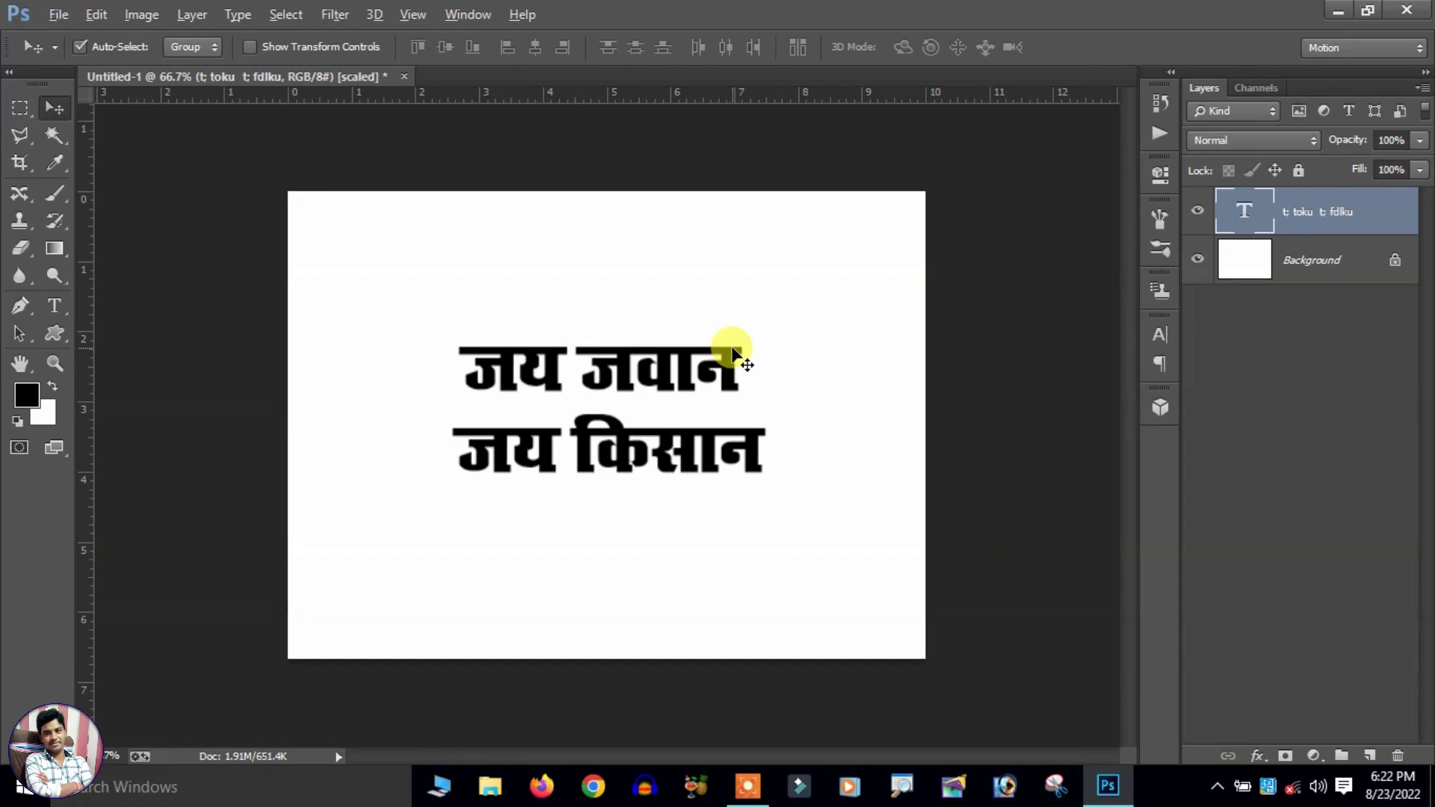
key(alt+l)
key(y)
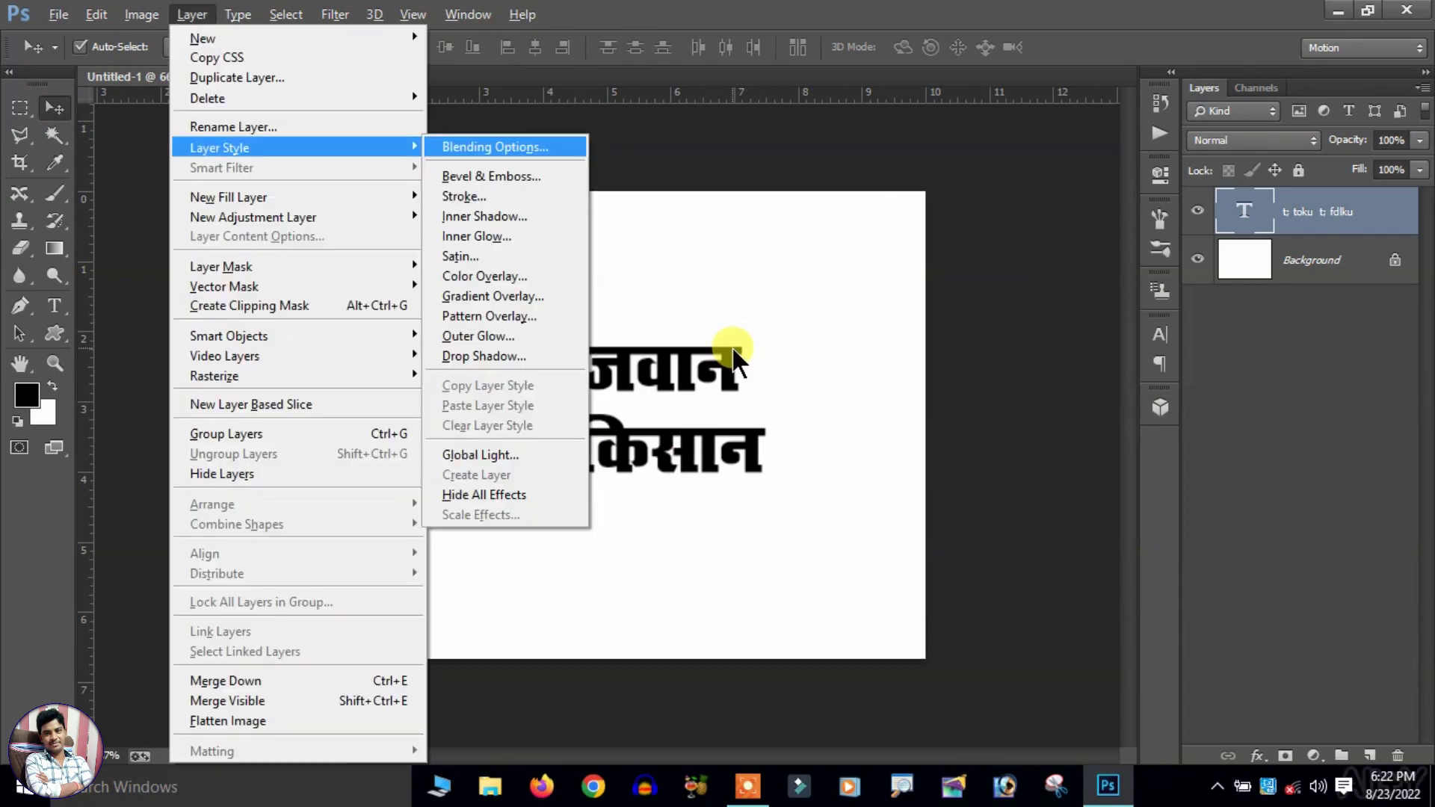
key(v)
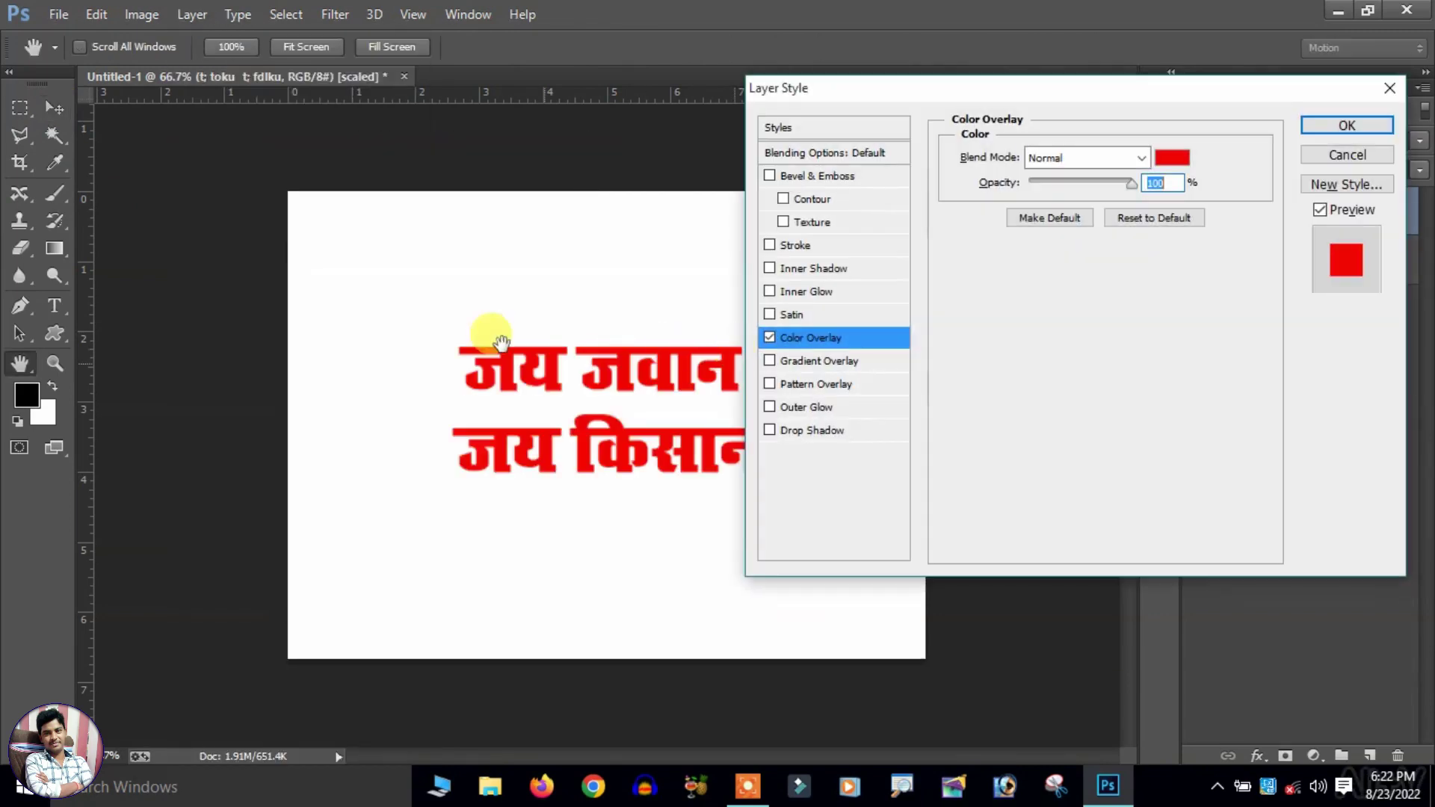
click(1173, 159)
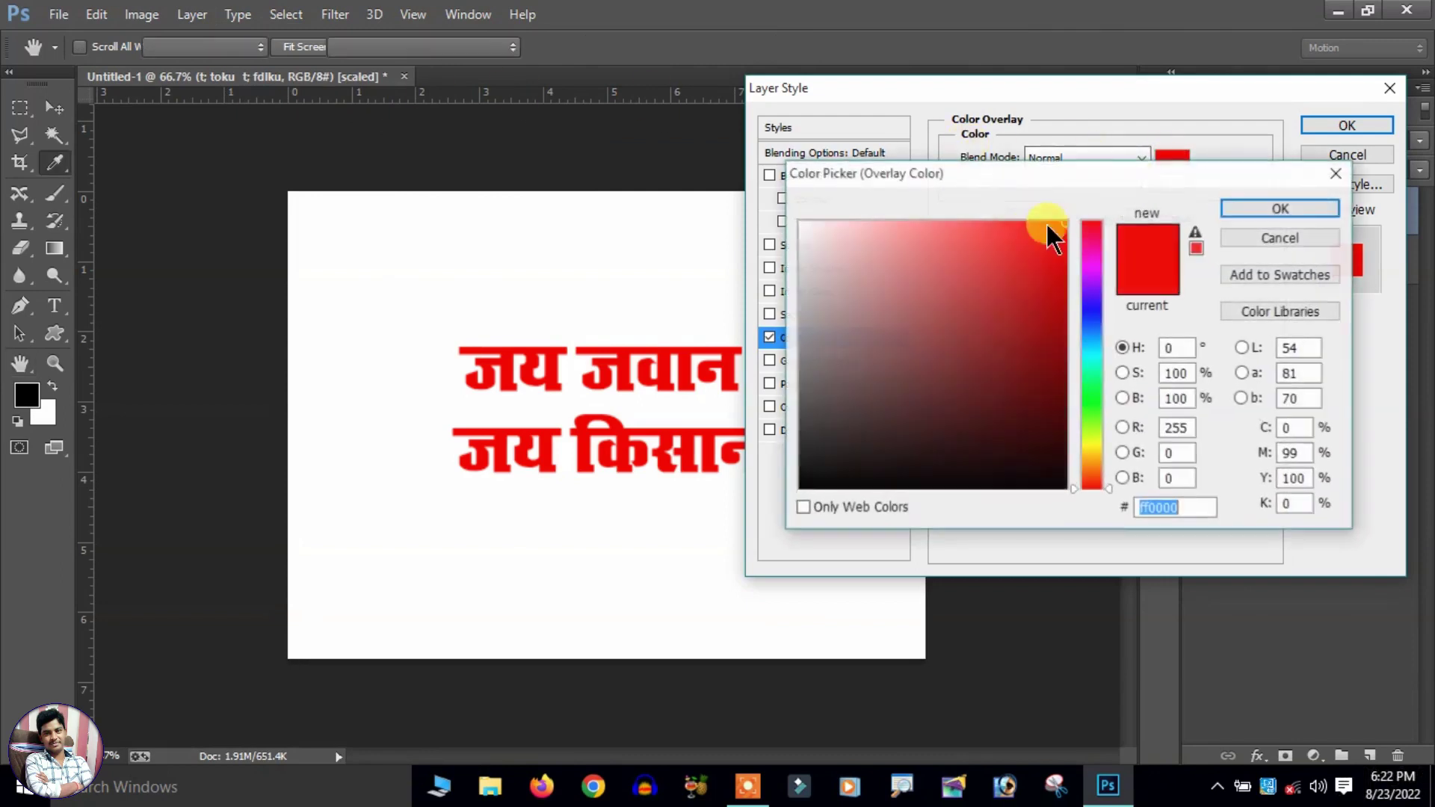
click(983, 320)
drag(1090, 340, 1083, 273)
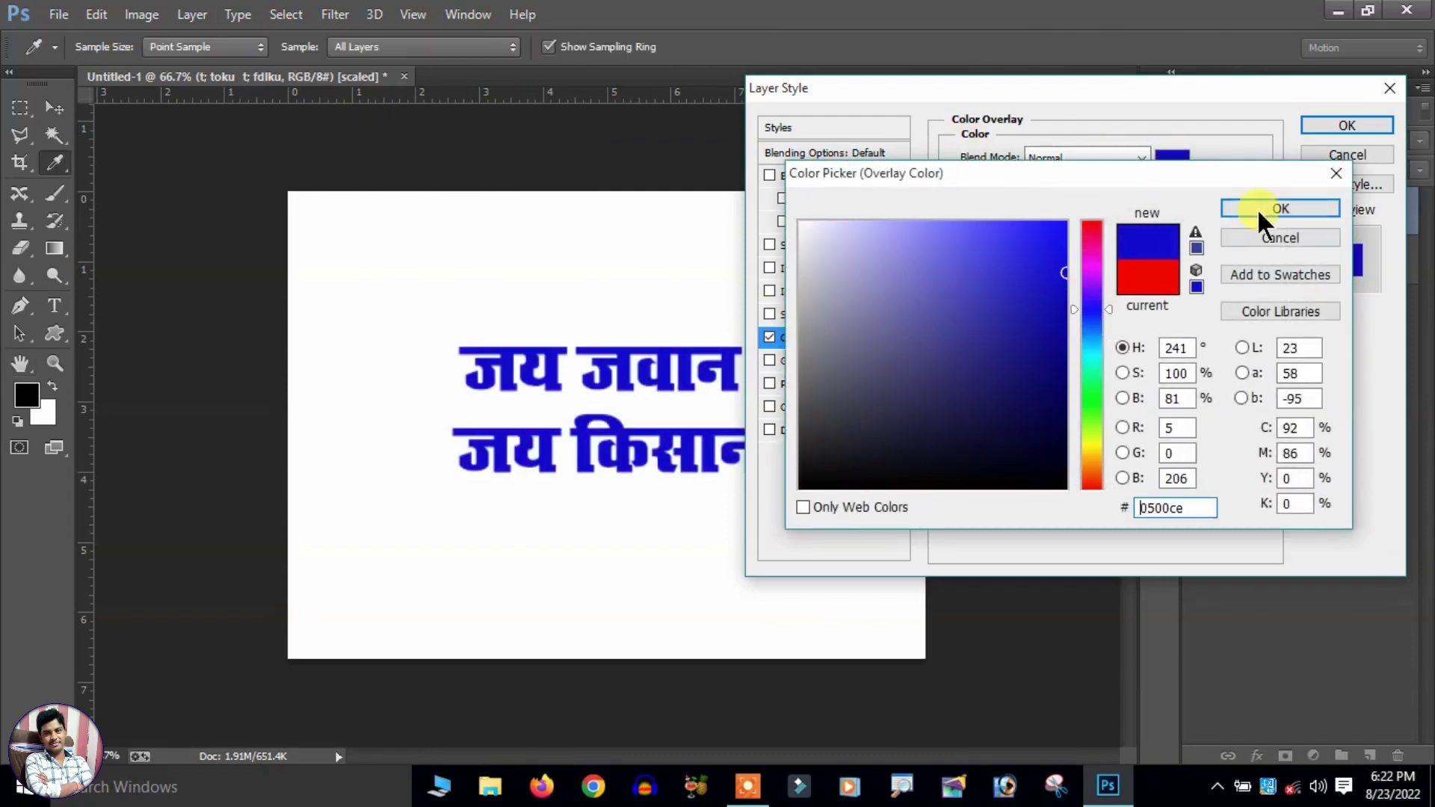
click(1262, 207)
Switch the text fill to a Violet, Green, Orange gradient overlay.
click(791, 360)
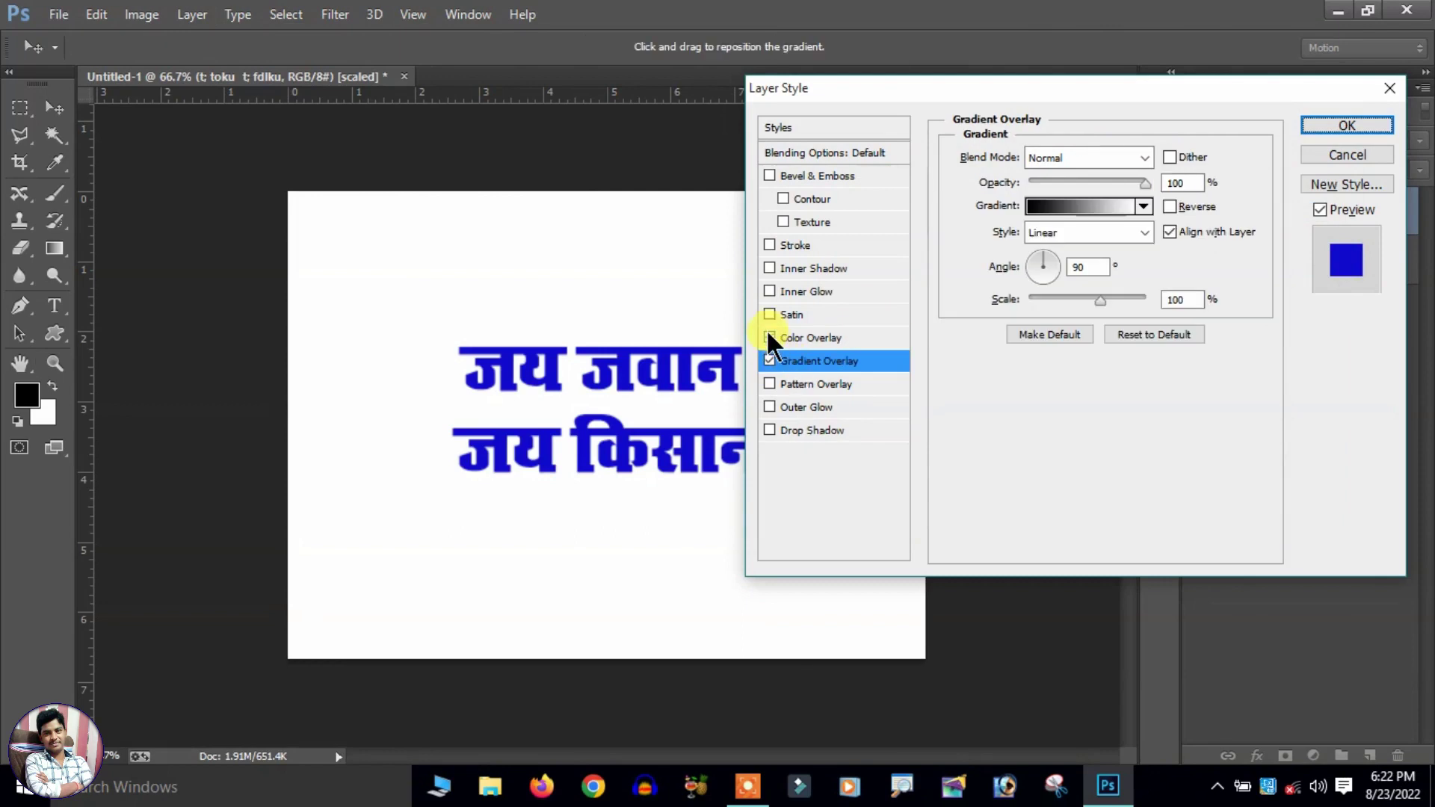
click(769, 338)
click(1066, 203)
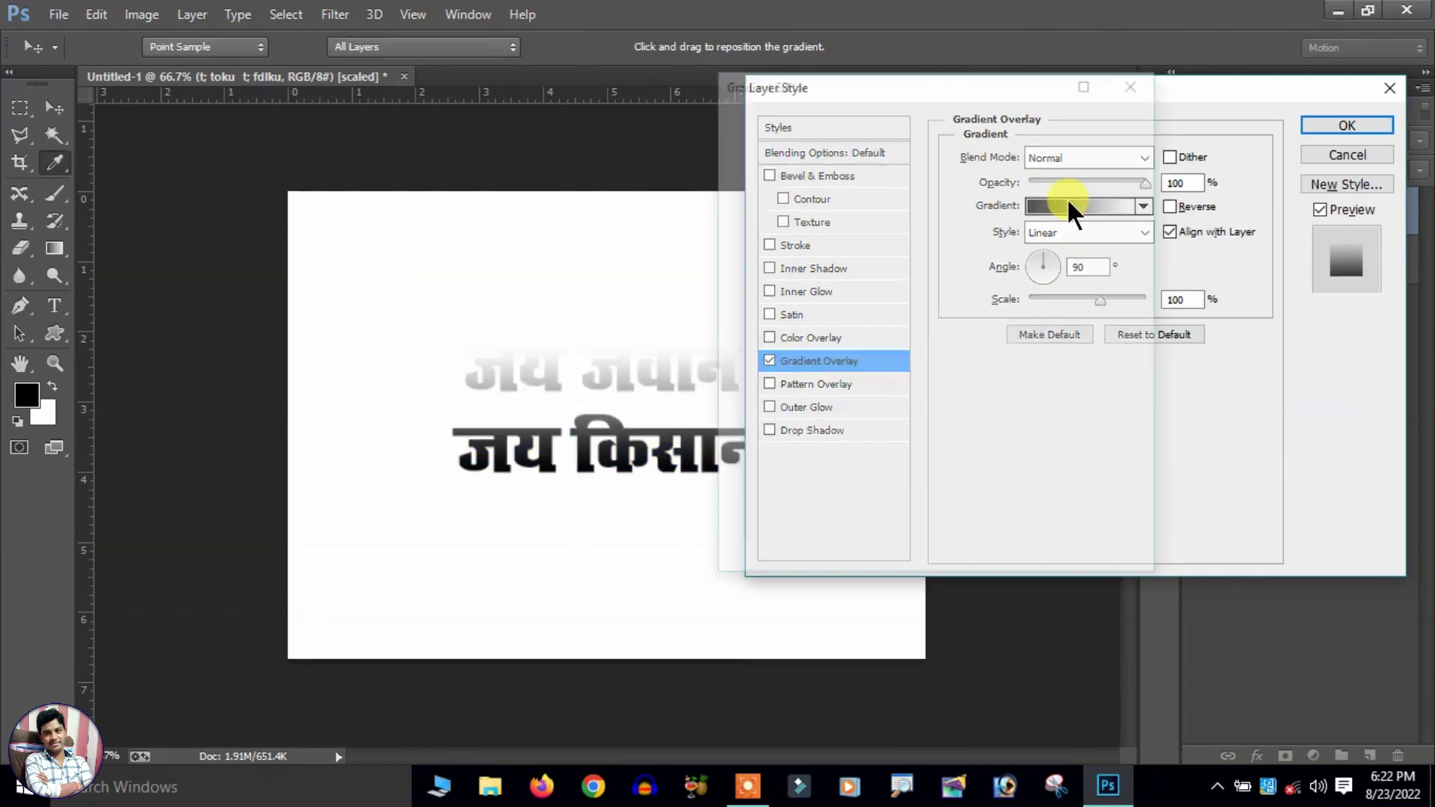
click(921, 163)
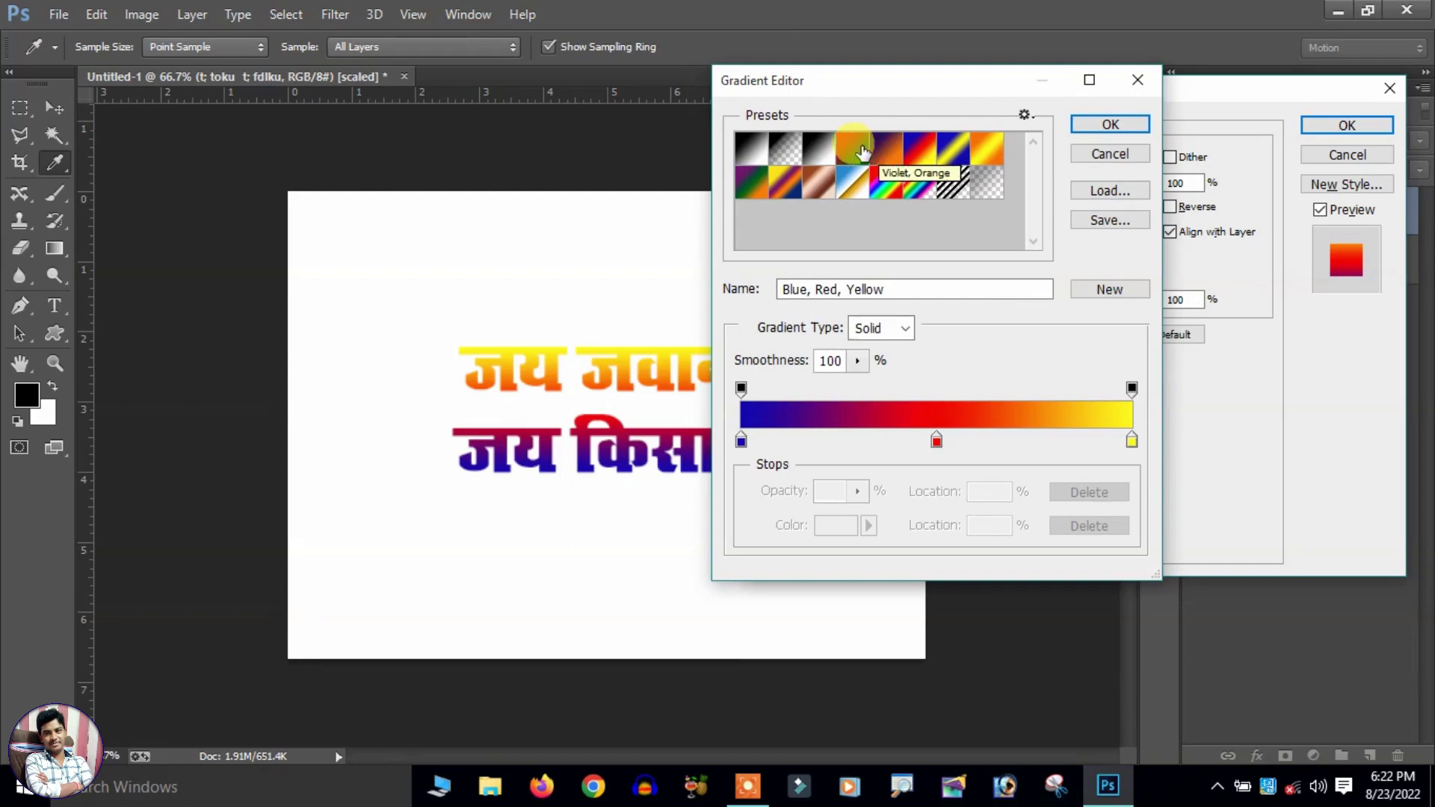
click(820, 149)
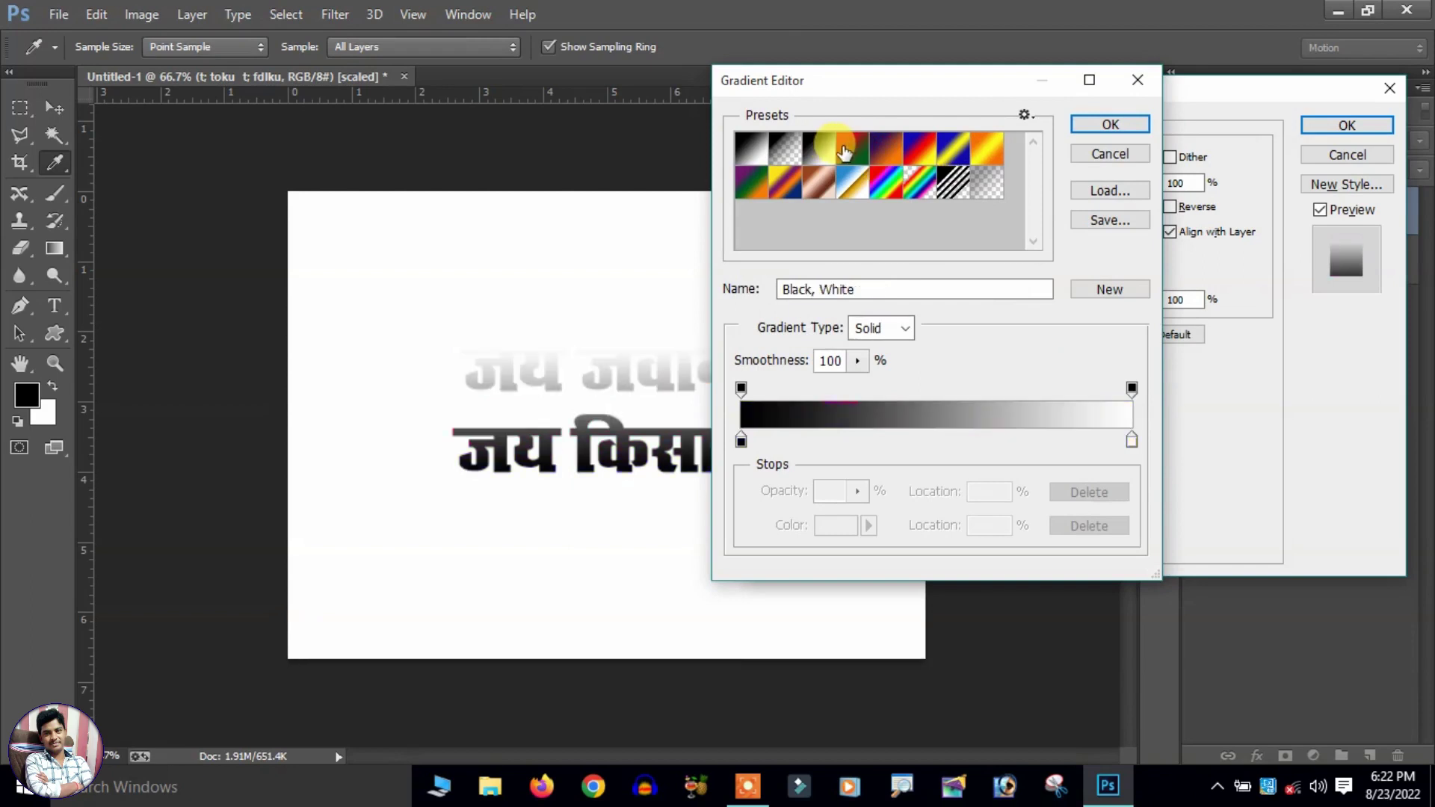
click(921, 153)
click(789, 183)
click(748, 187)
drag(763, 191, 840, 201)
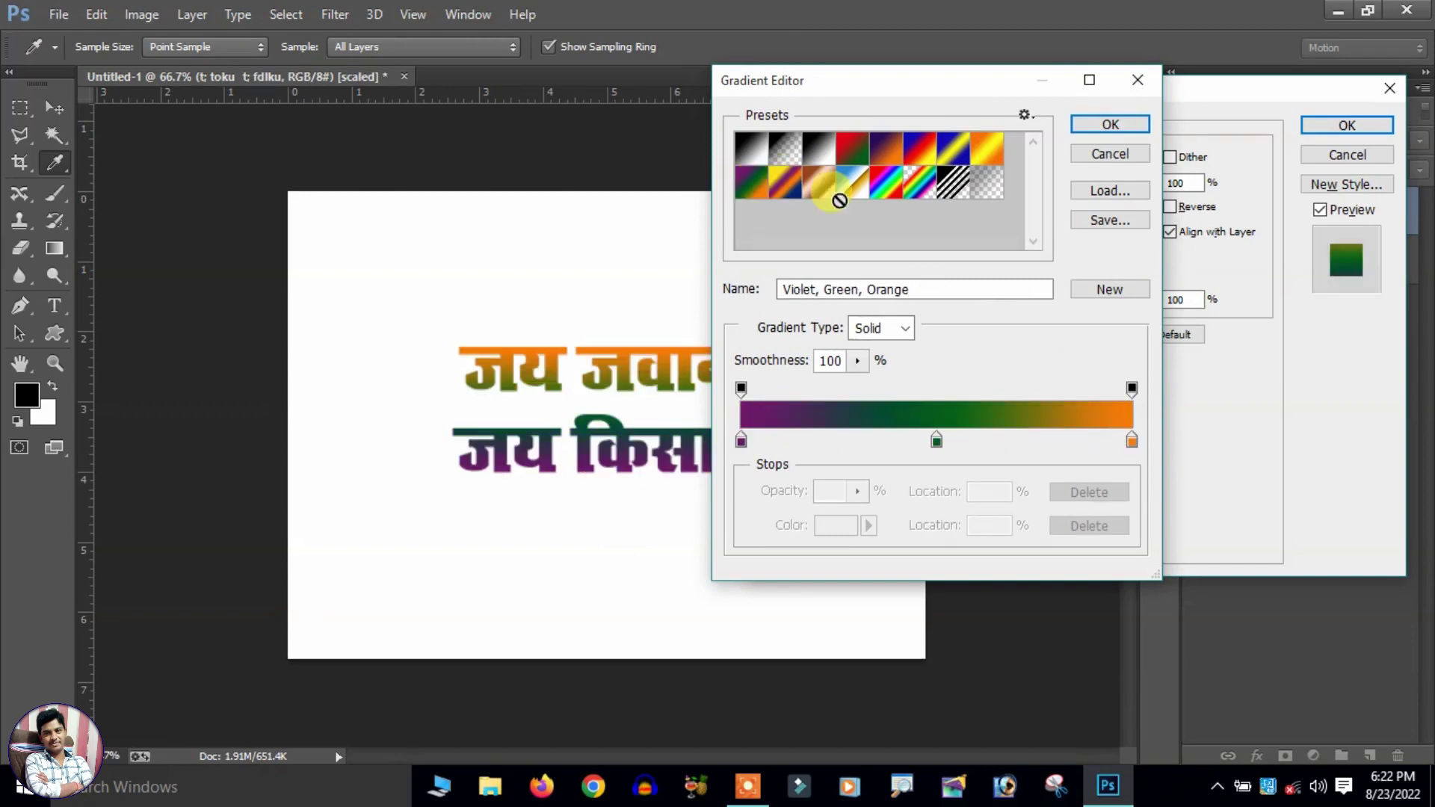
click(1131, 122)
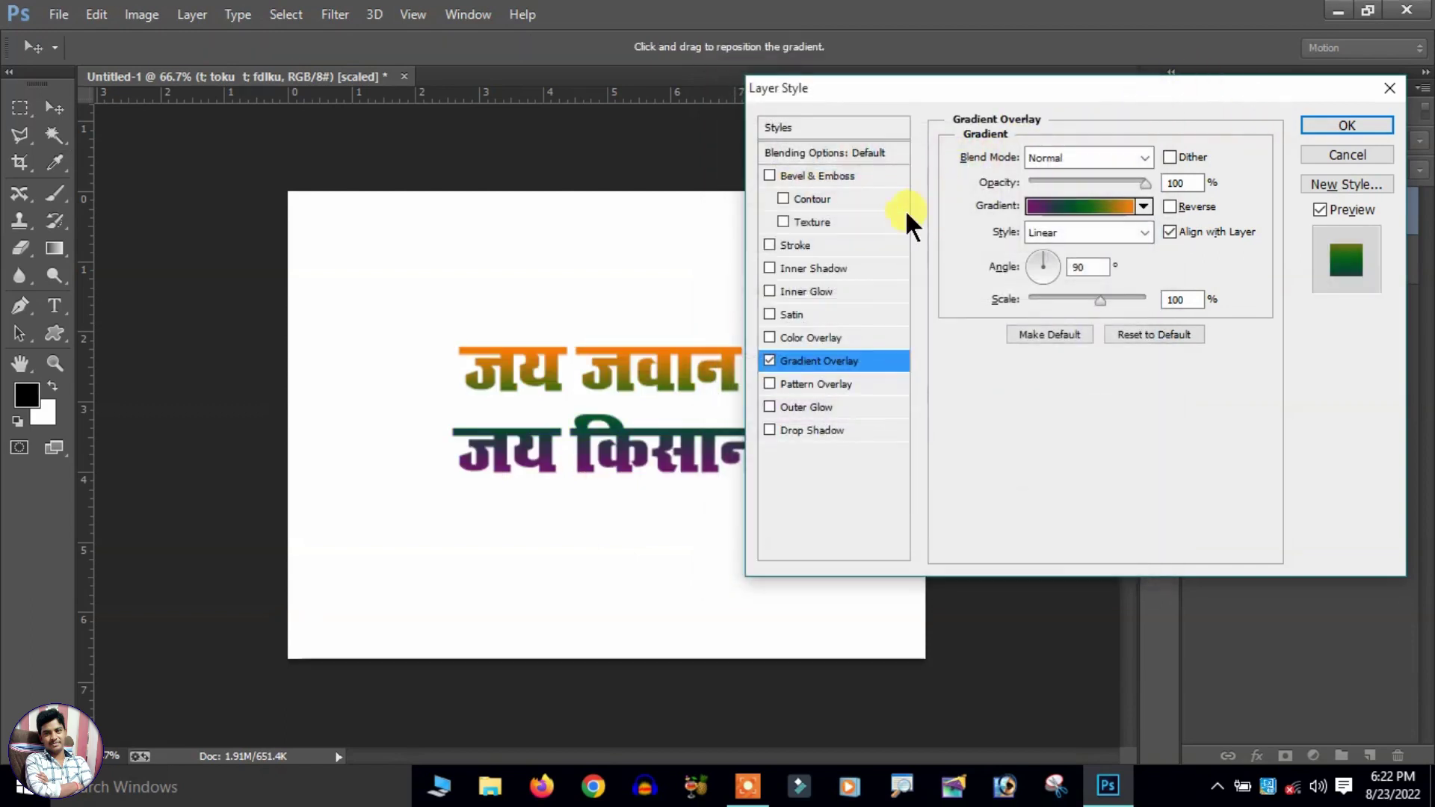
Add a white 4 px stroke to the text and apply the layer styles.
click(837, 249)
click(998, 301)
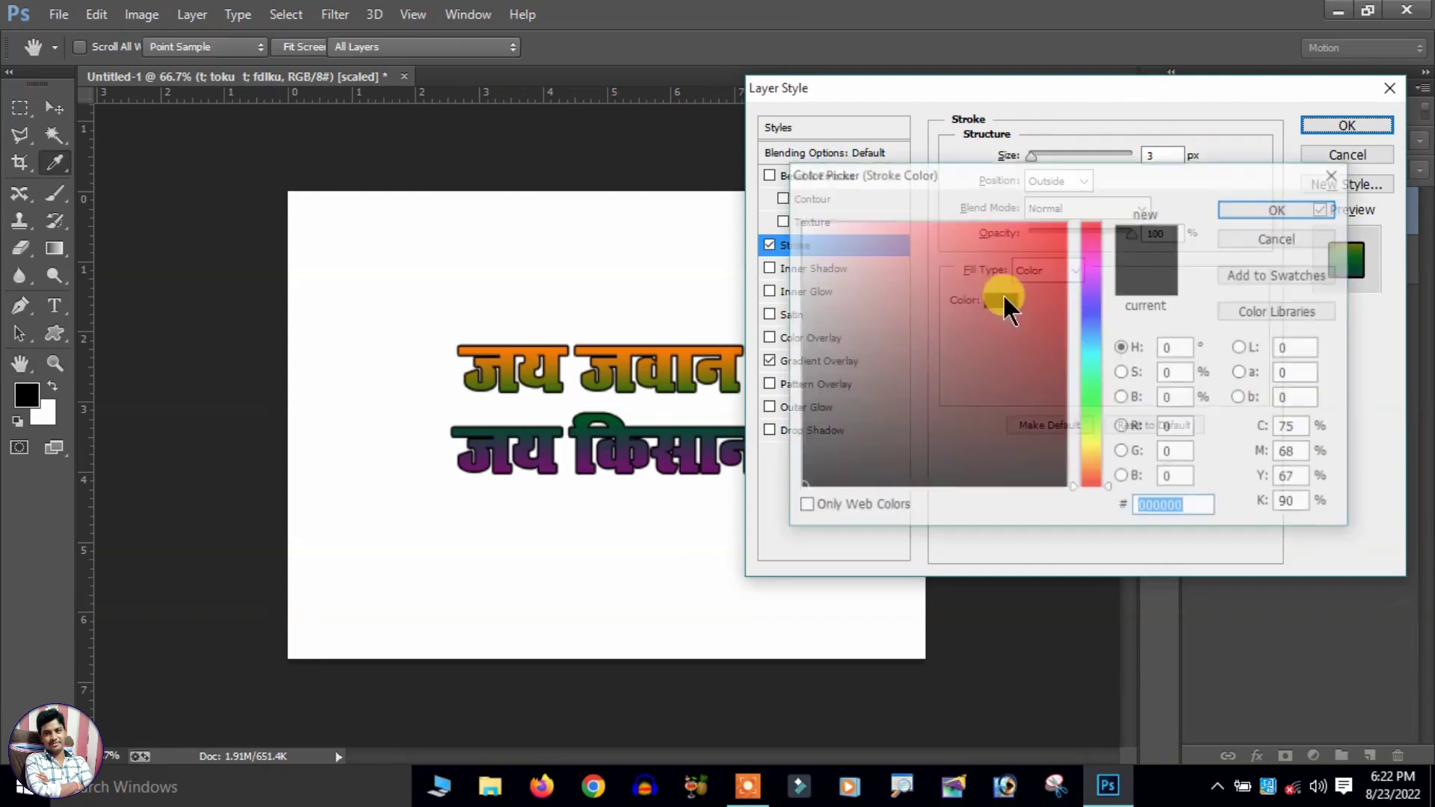
drag(1003, 304, 683, 151)
click(1313, 205)
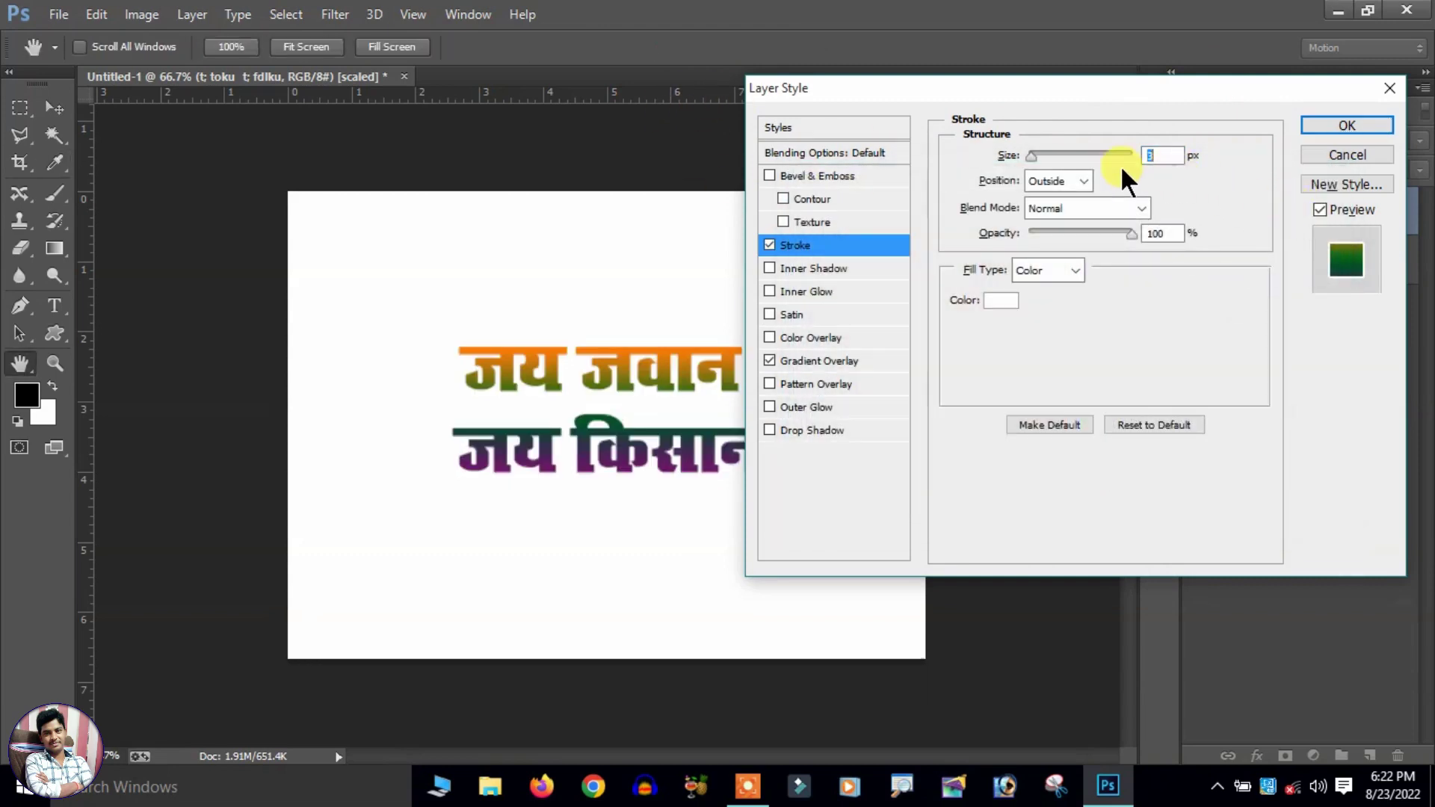
text(4)
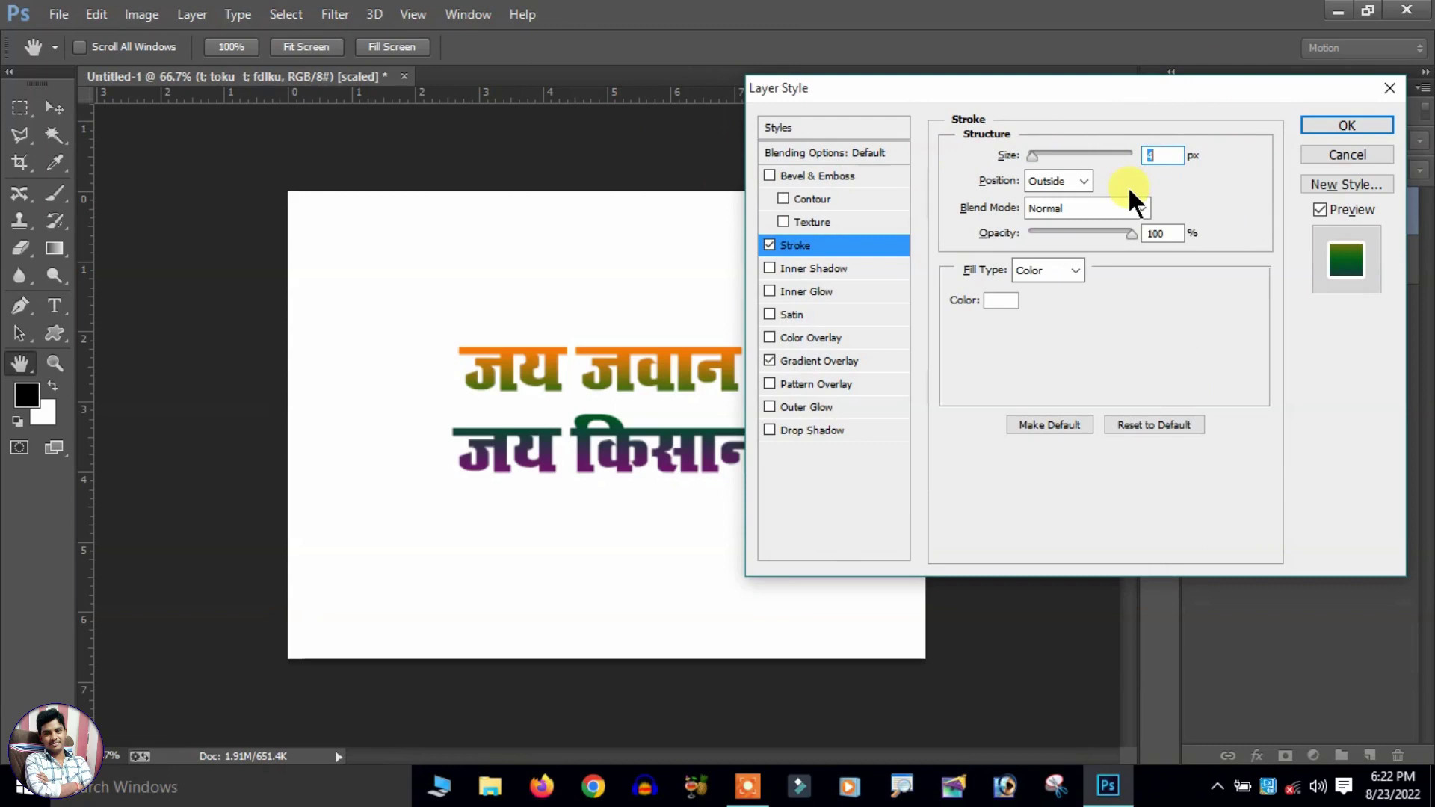
click(1348, 124)
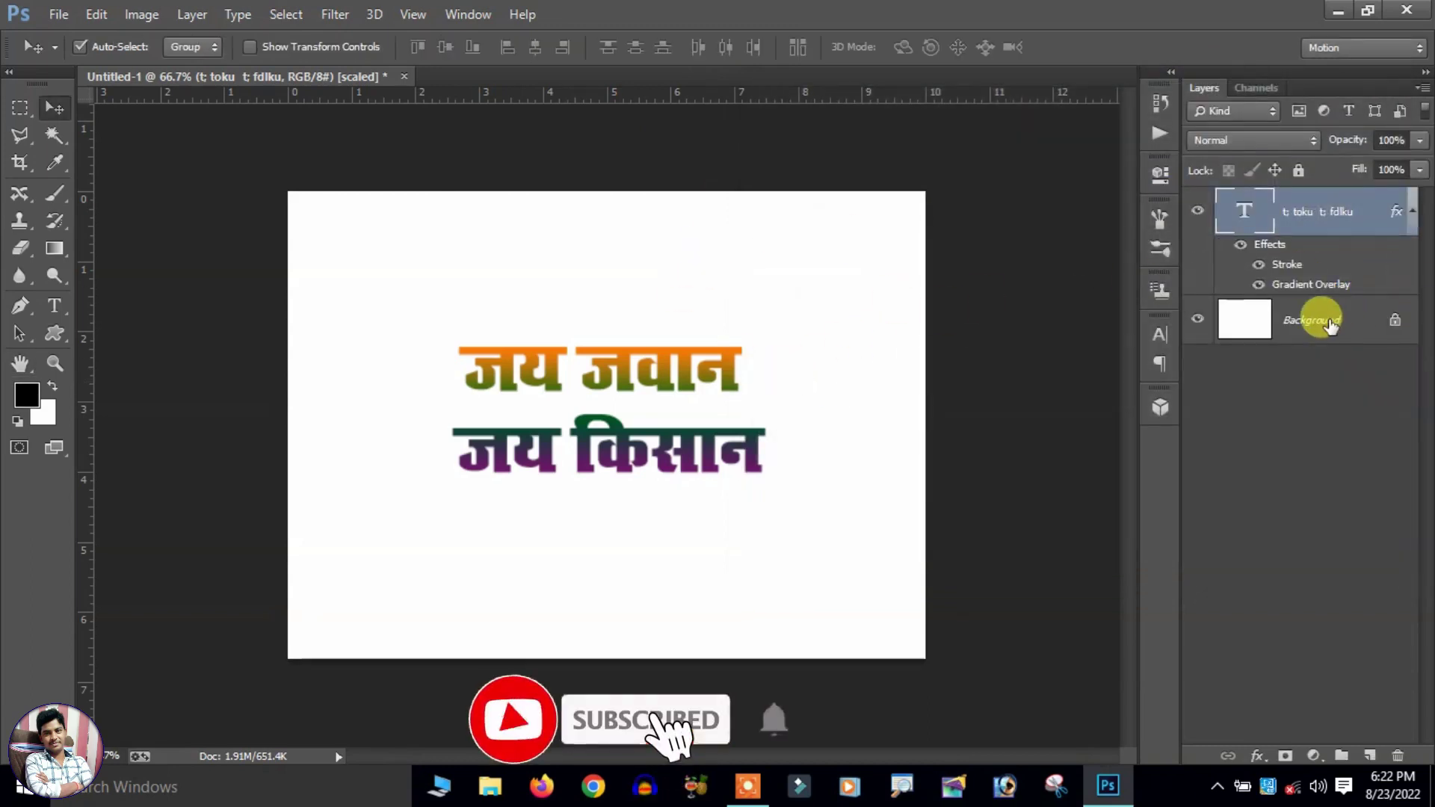
Unlock the Background, converting it into Layer 0.
double_click(1330, 322)
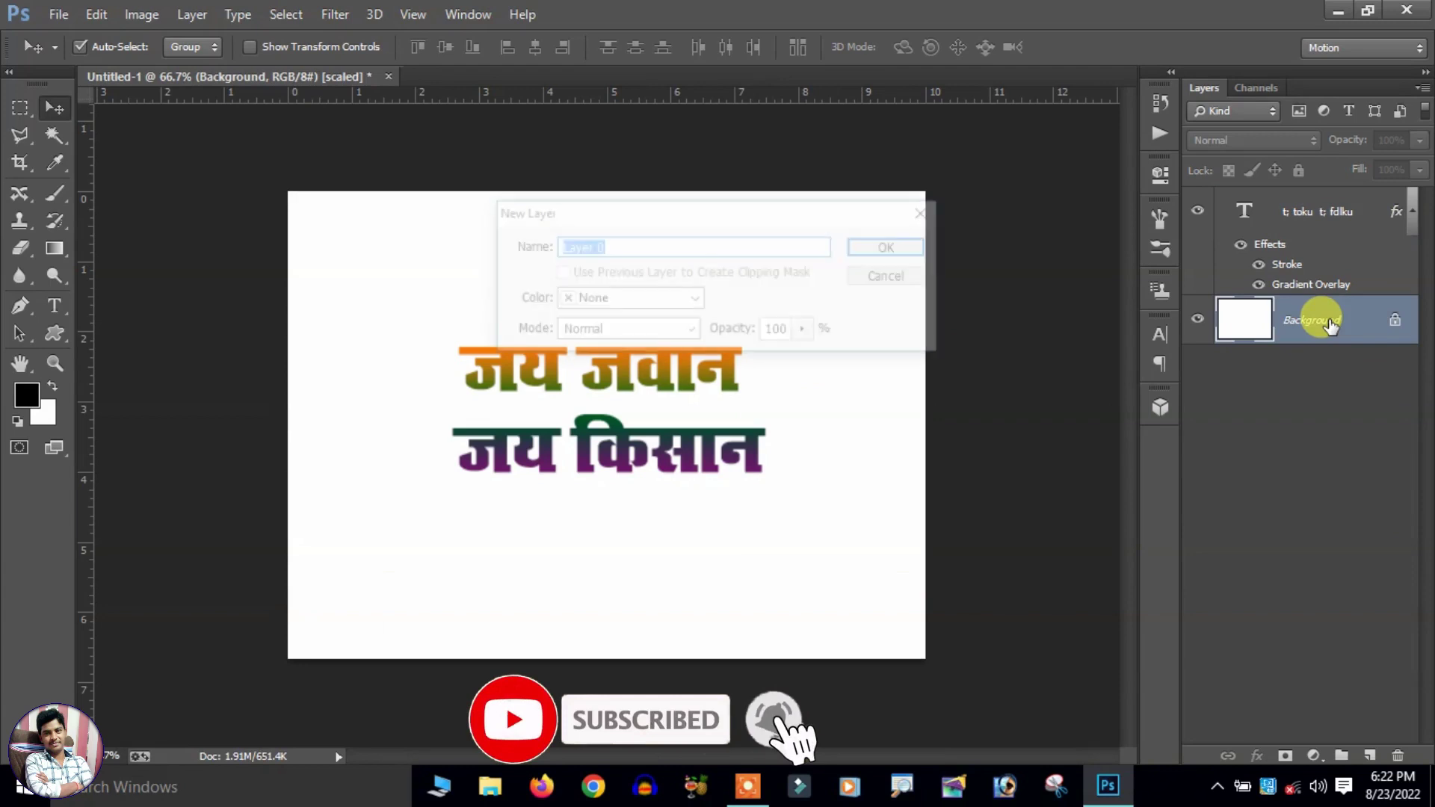
click(873, 243)
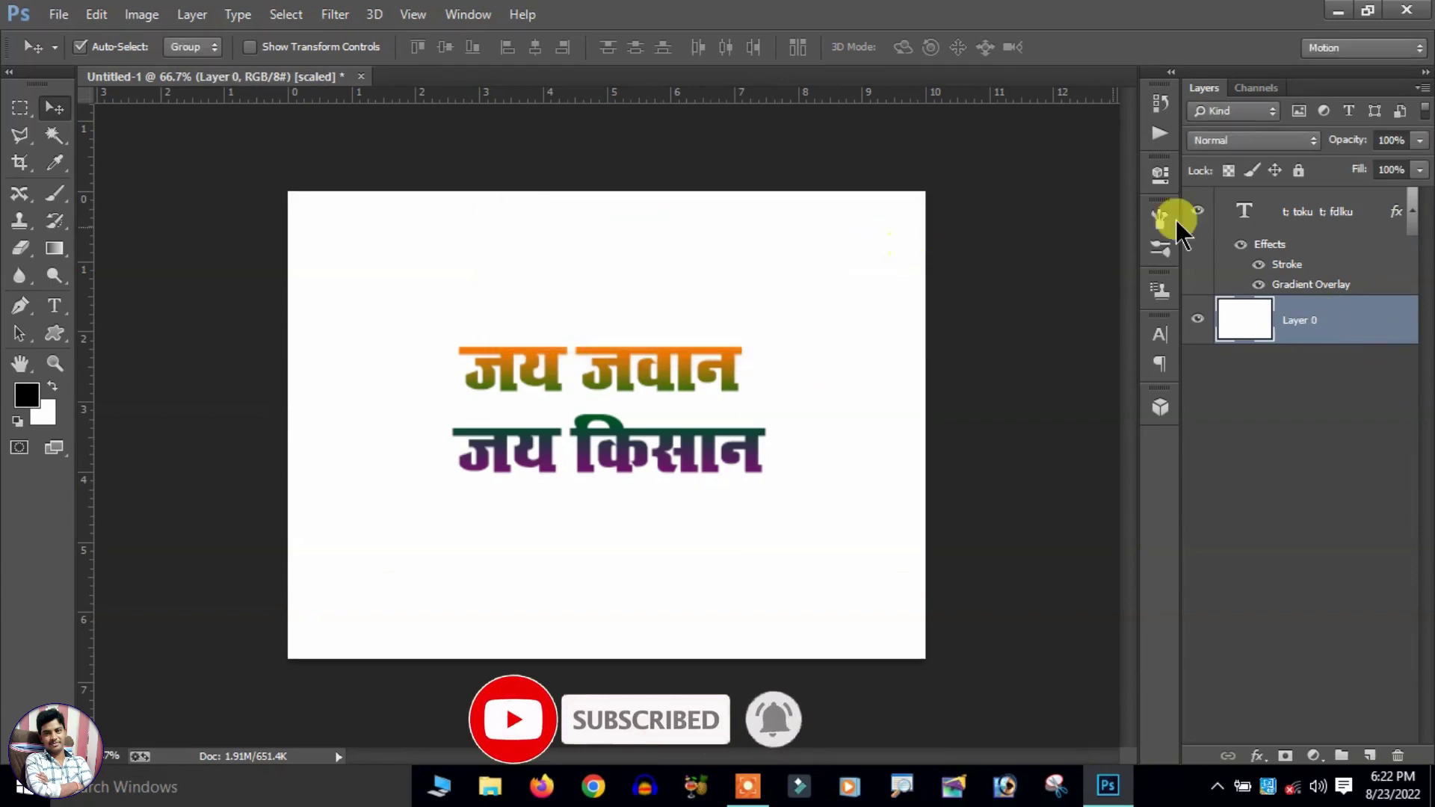
click(1259, 755)
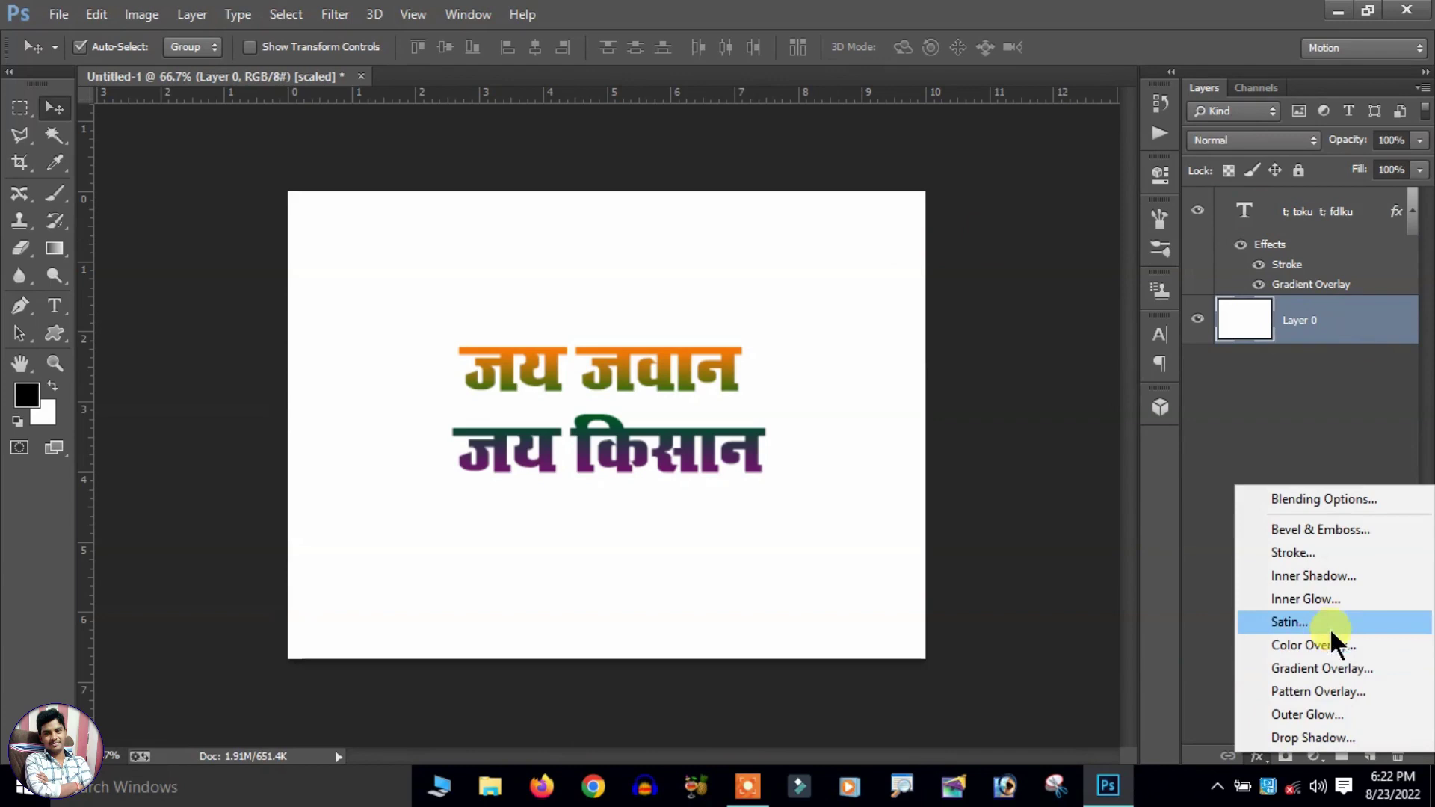
Add a Black, White gradient overlay to Layer 0 and make its bottom stop lavender.
click(1330, 667)
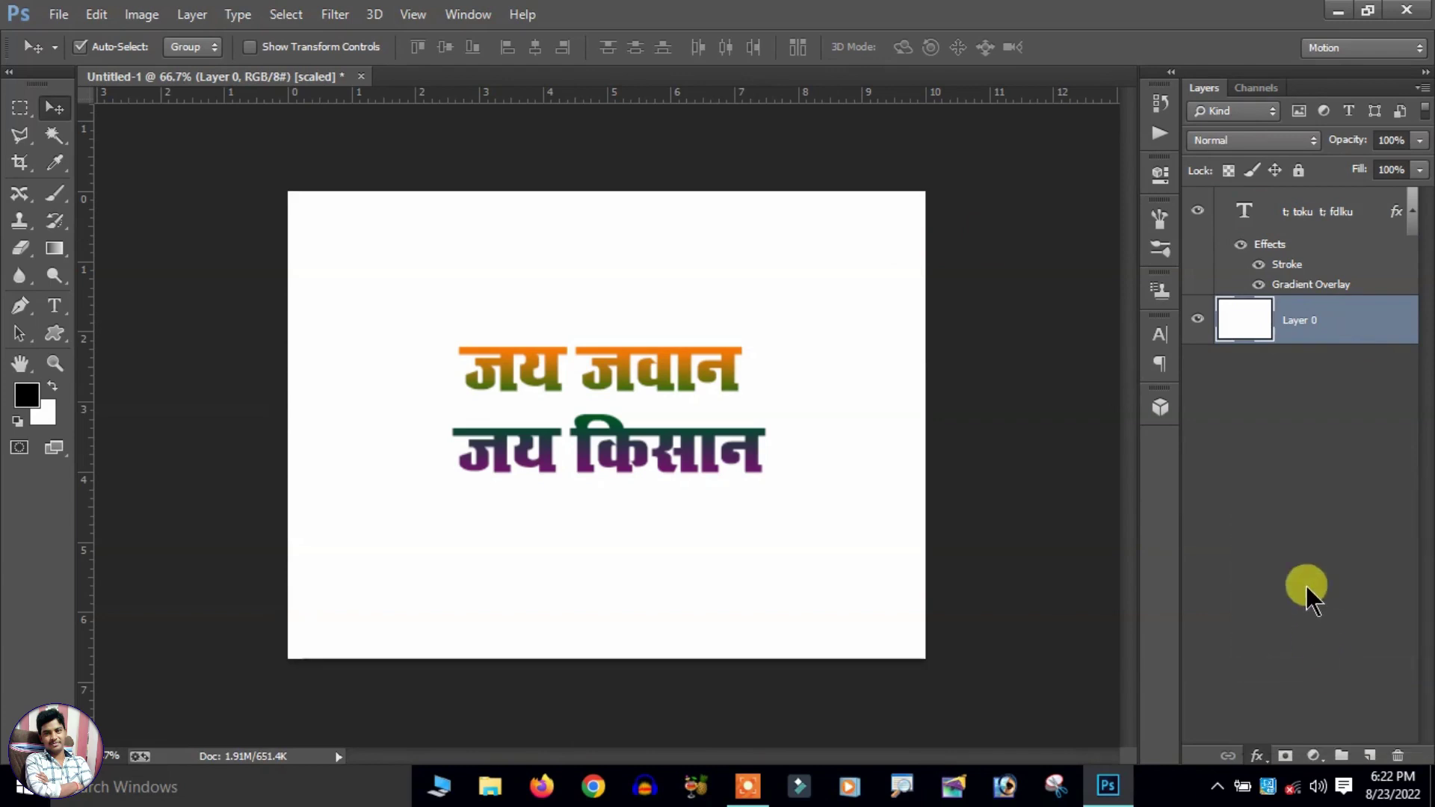
click(1081, 209)
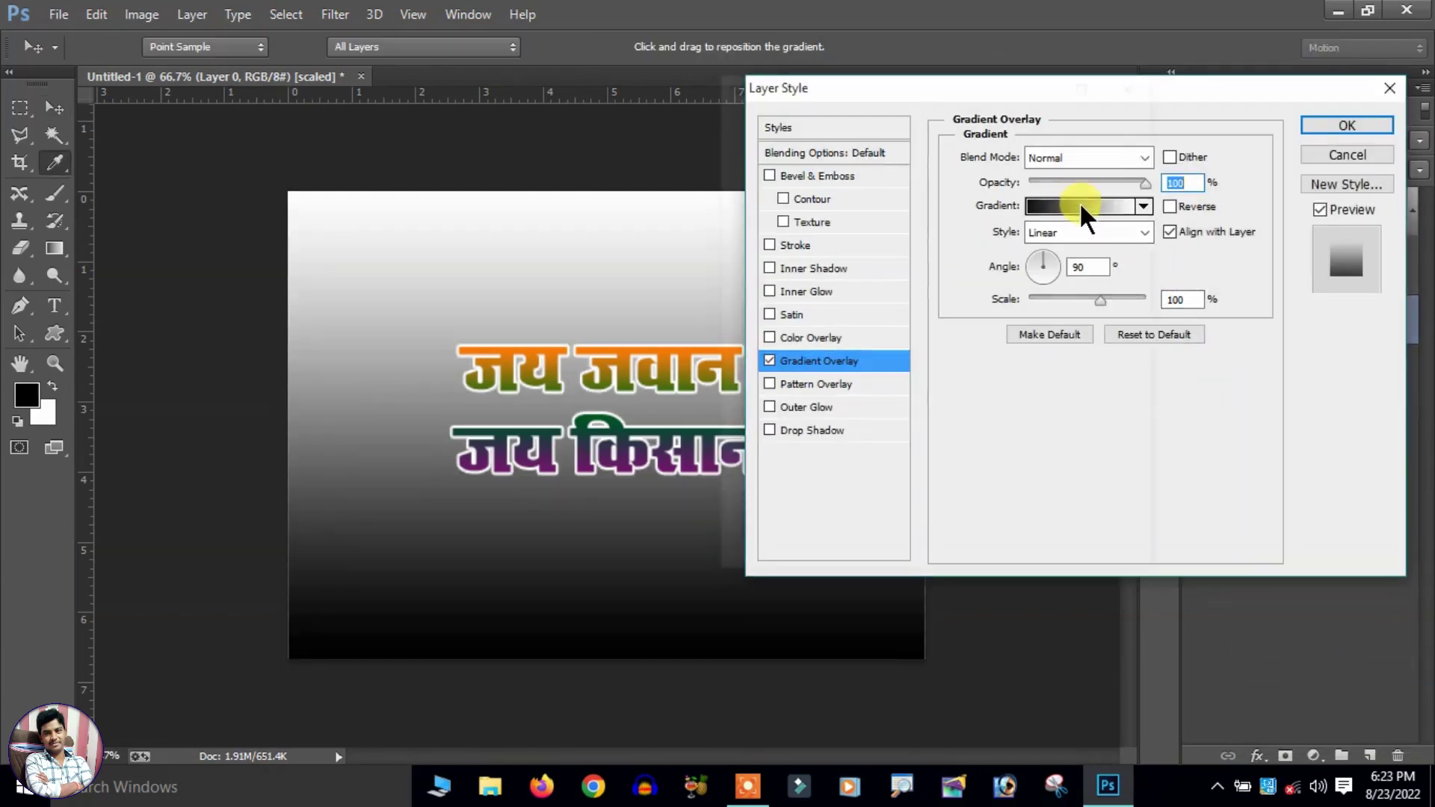
click(995, 159)
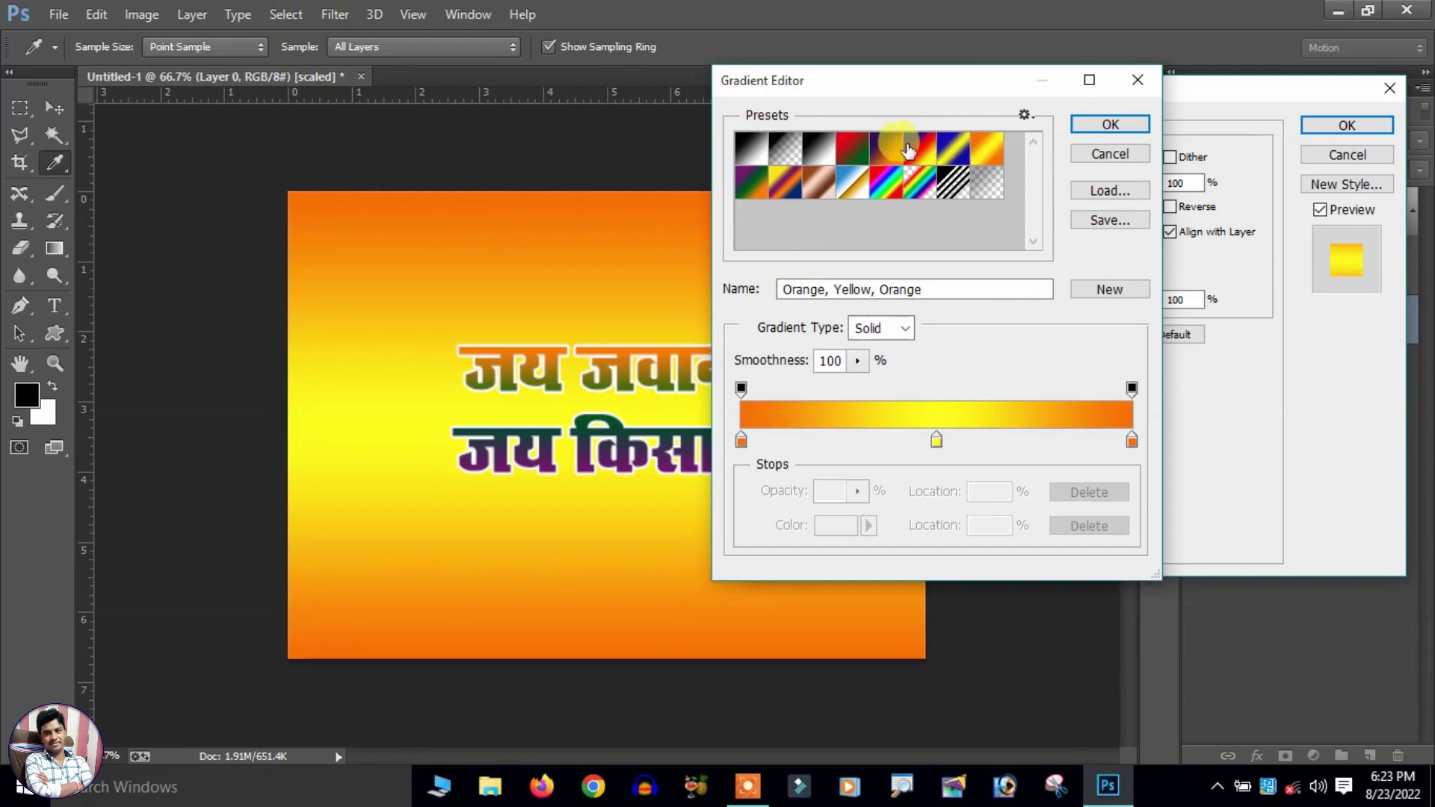
click(886, 152)
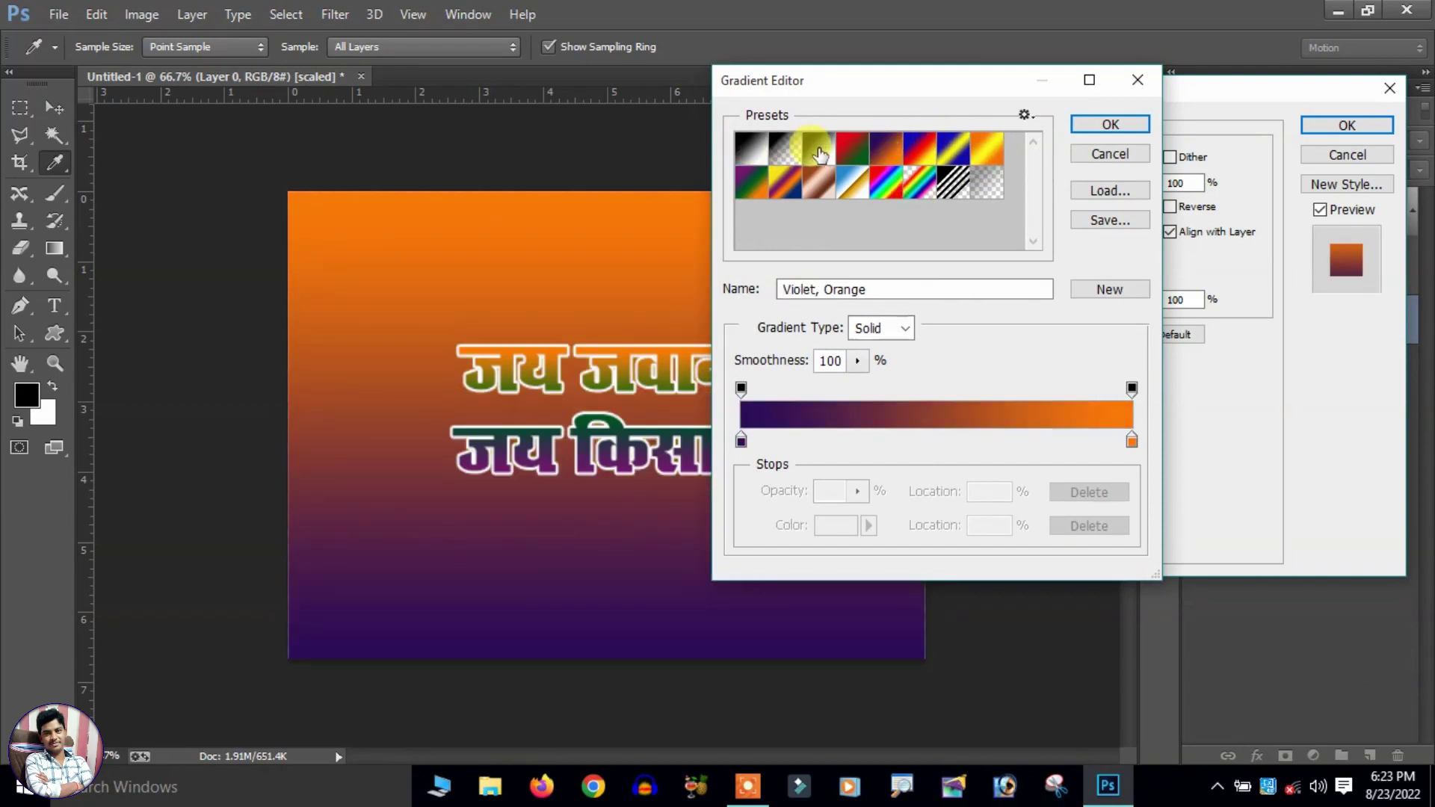
click(750, 148)
click(740, 439)
click(836, 524)
mouse_move(876, 413)
mouse_down()
mouse_move(860, 290)
mouse_move(944, 195)
mouse_up()
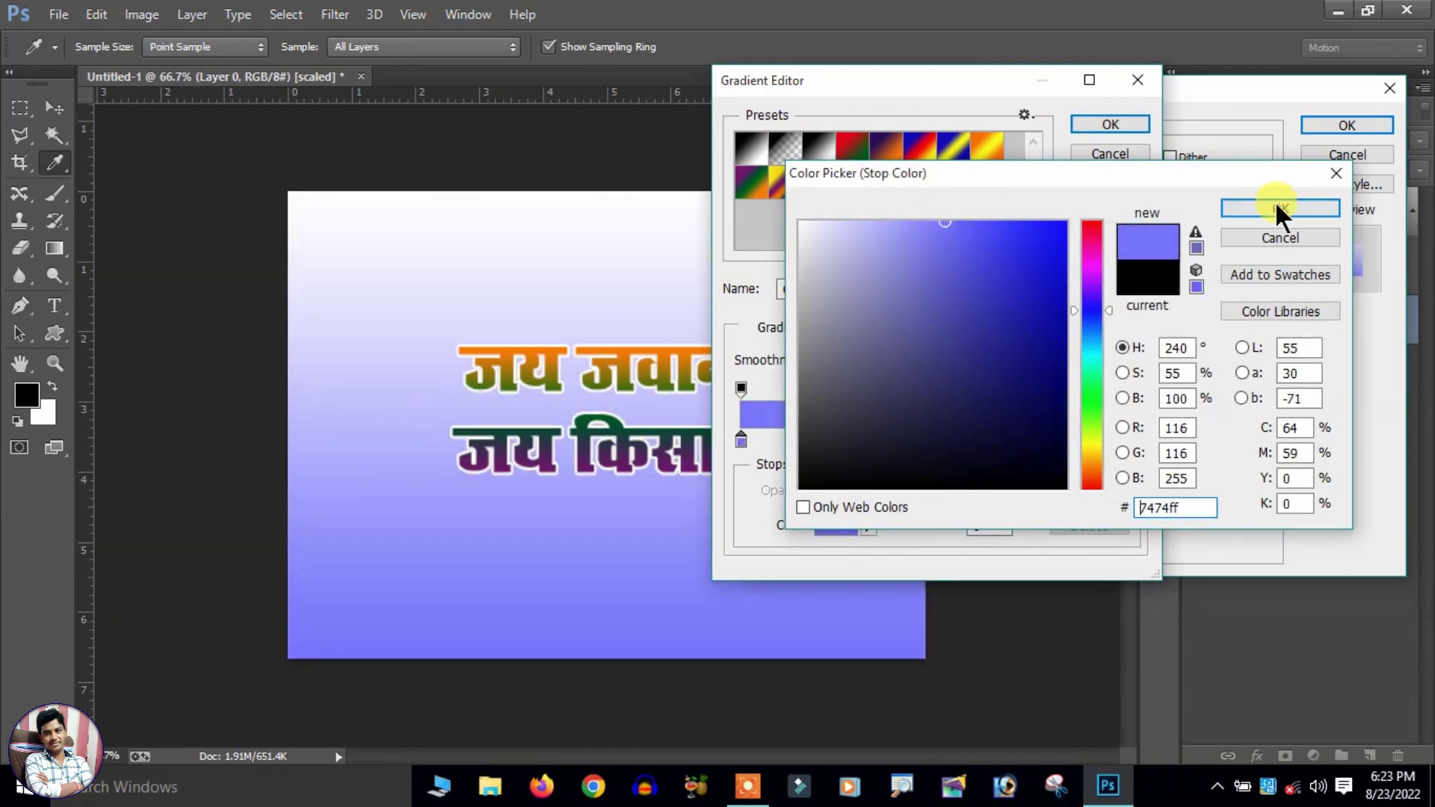
click(1277, 202)
Make the top gradient stop pale yellow and accept the yellow-to-violet gradient.
click(1132, 439)
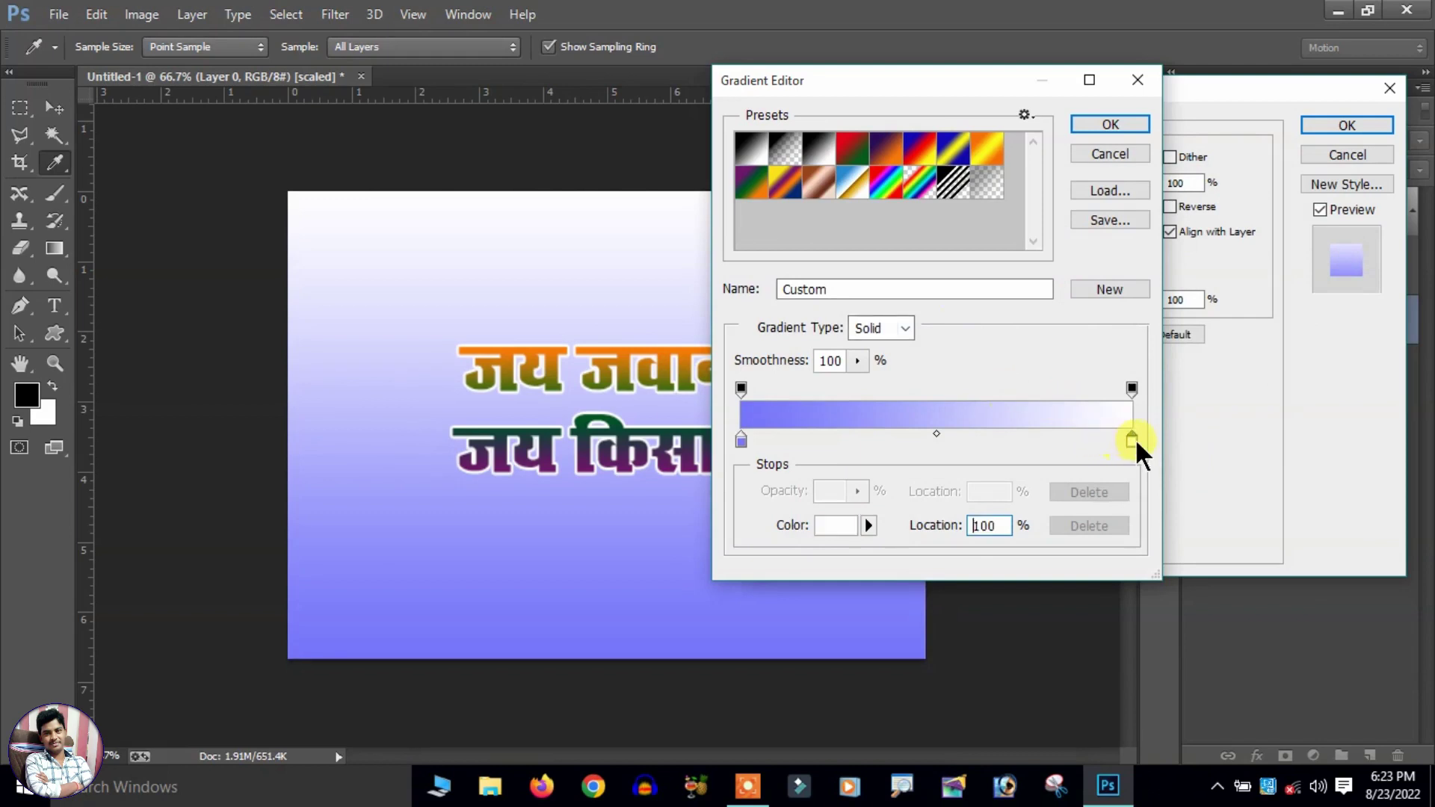
click(836, 524)
drag(921, 233, 865, 218)
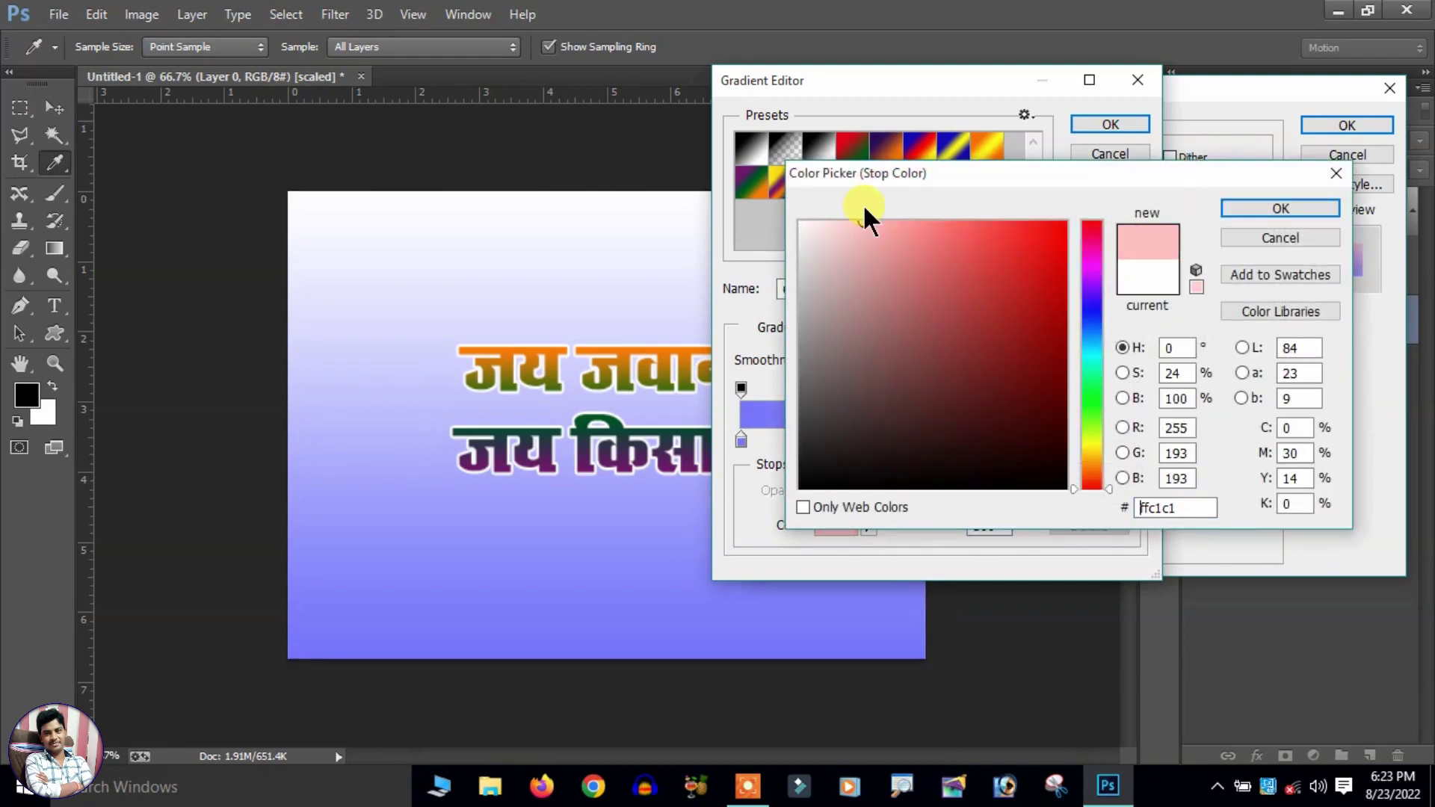
click(1092, 449)
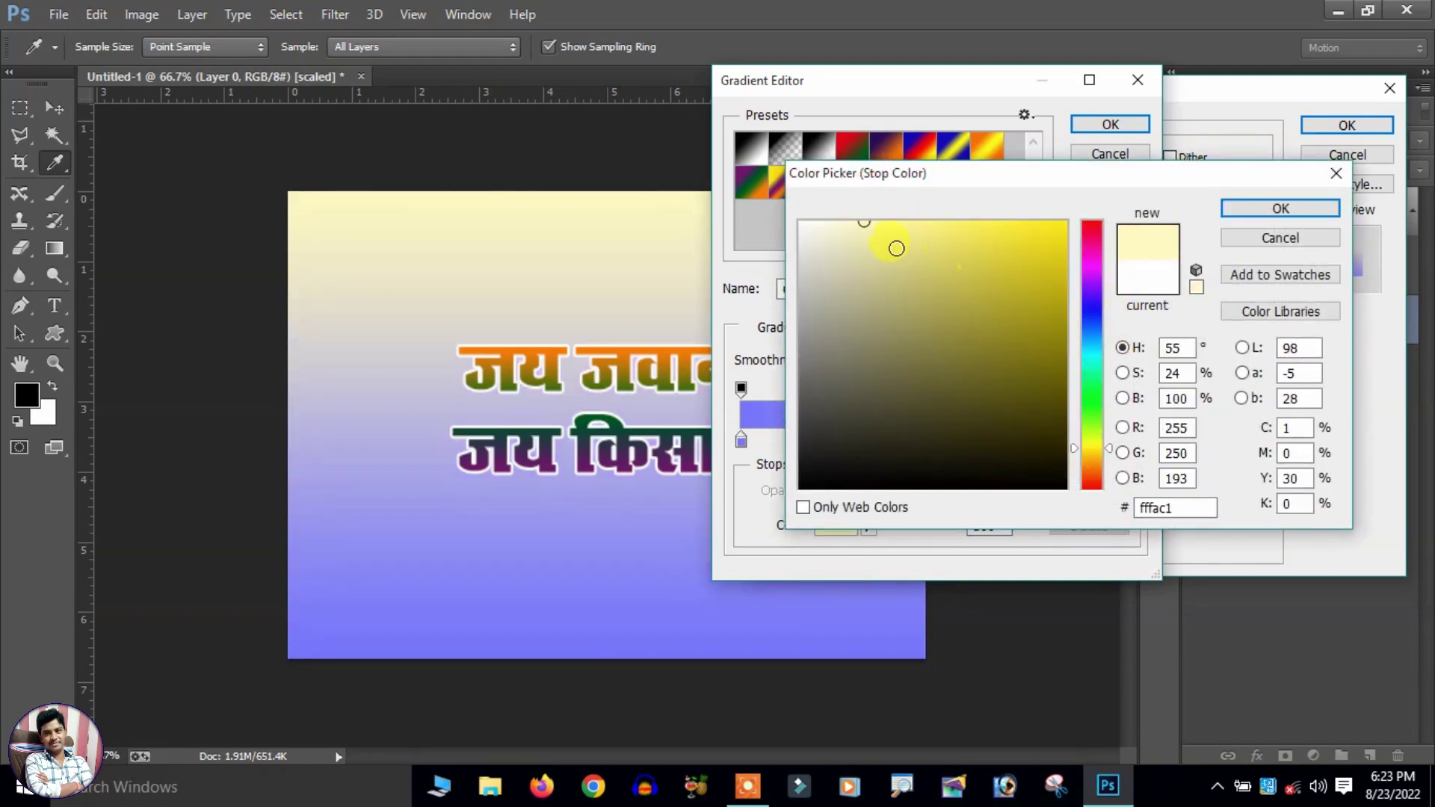
drag(946, 236, 931, 193)
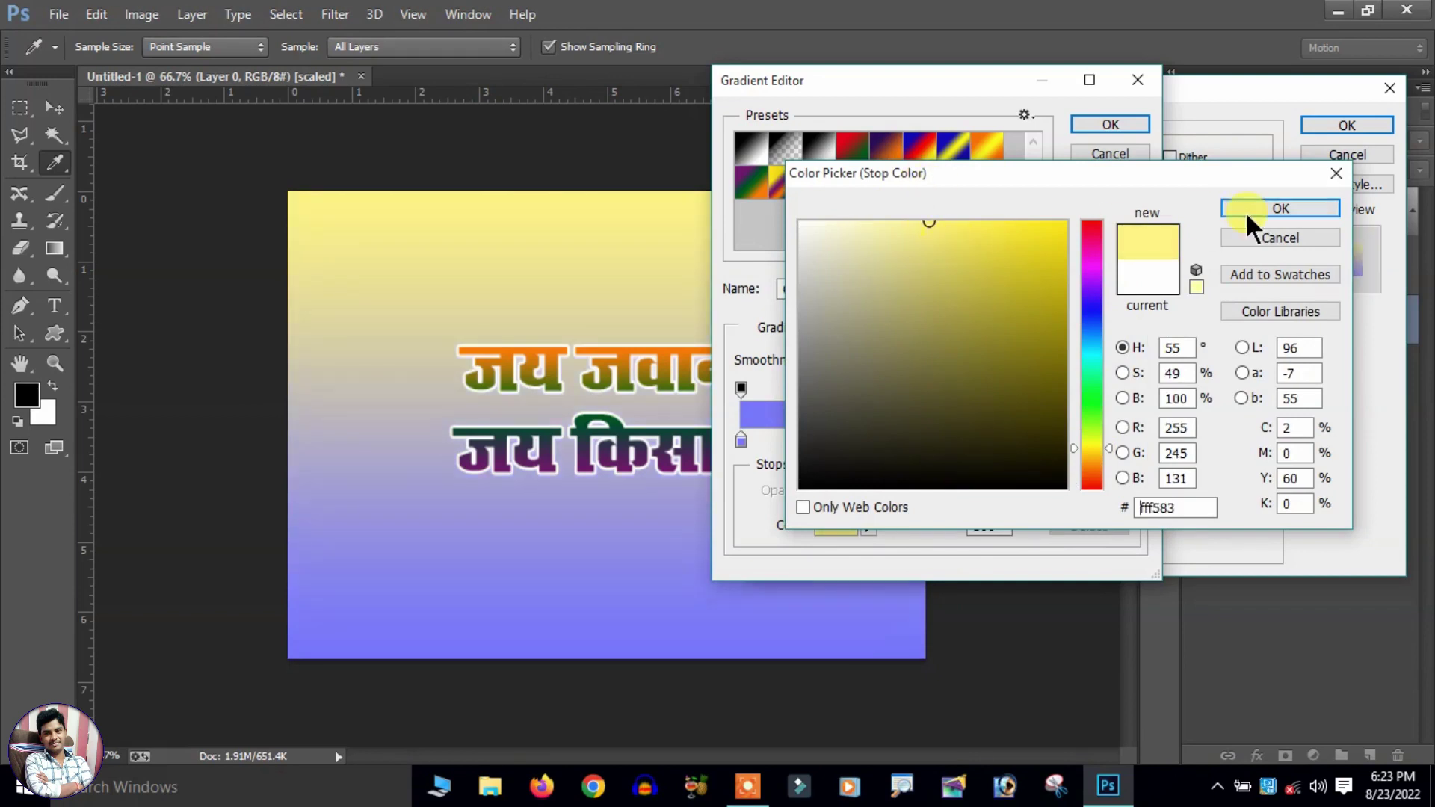
click(1247, 213)
click(1137, 123)
Scale the Hindi text layer up to about 138% with Free Transform.
click(1319, 124)
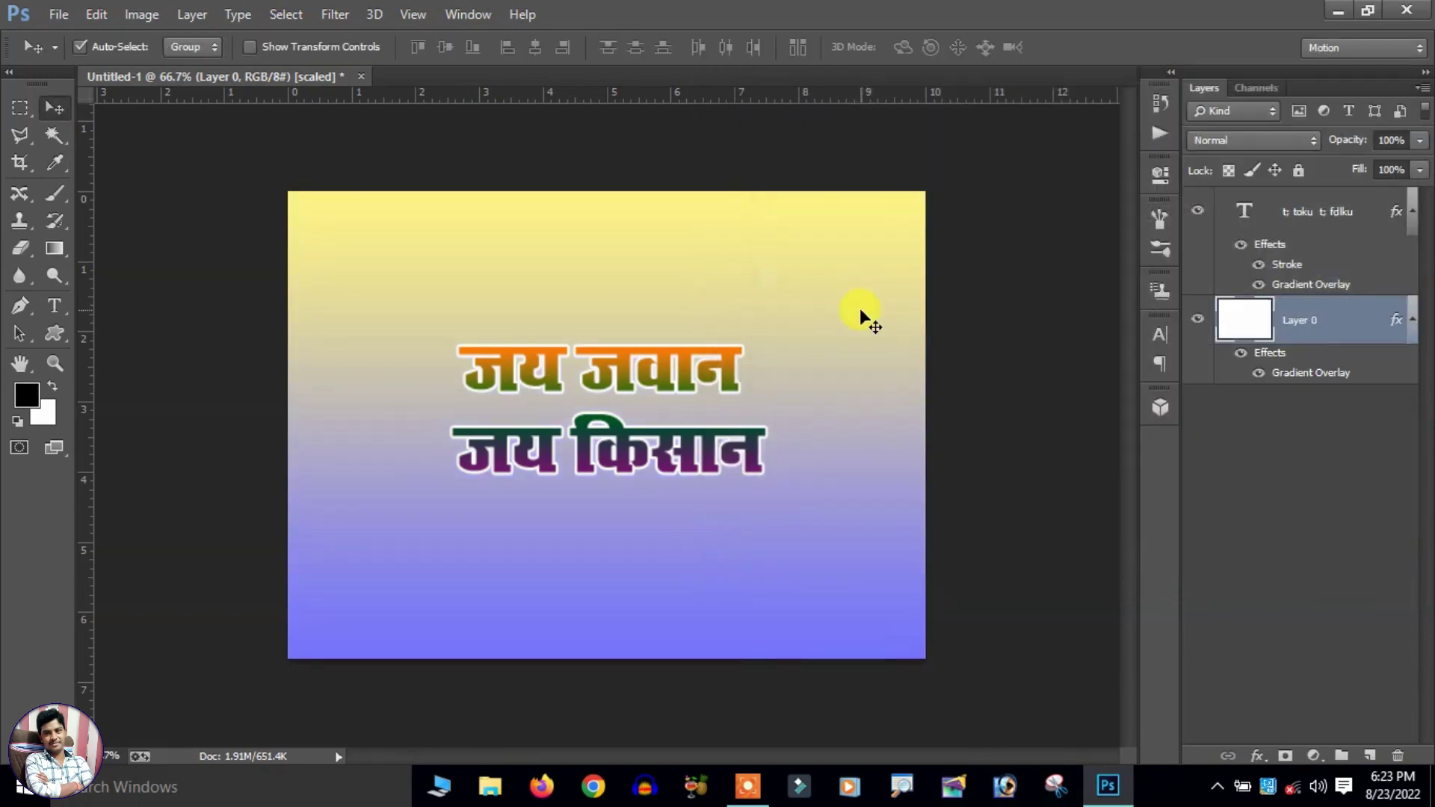
key(ctrl+t)
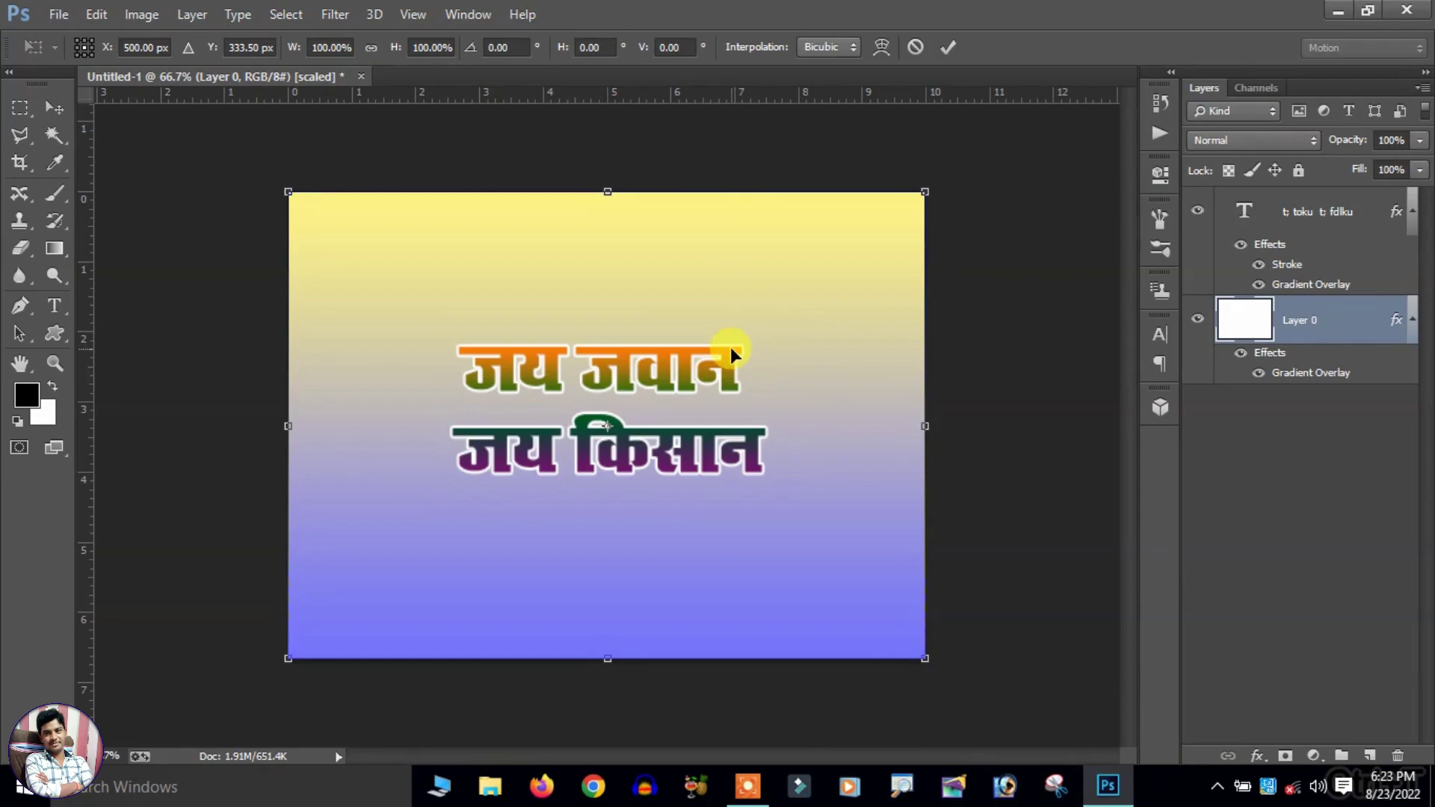
key(Return)
click(724, 366)
key(ctrl+t)
mouse_move(765, 334)
mouse_down()
mouse_move(833, 288)
mouse_move(820, 300)
mouse_up()
key(Return)
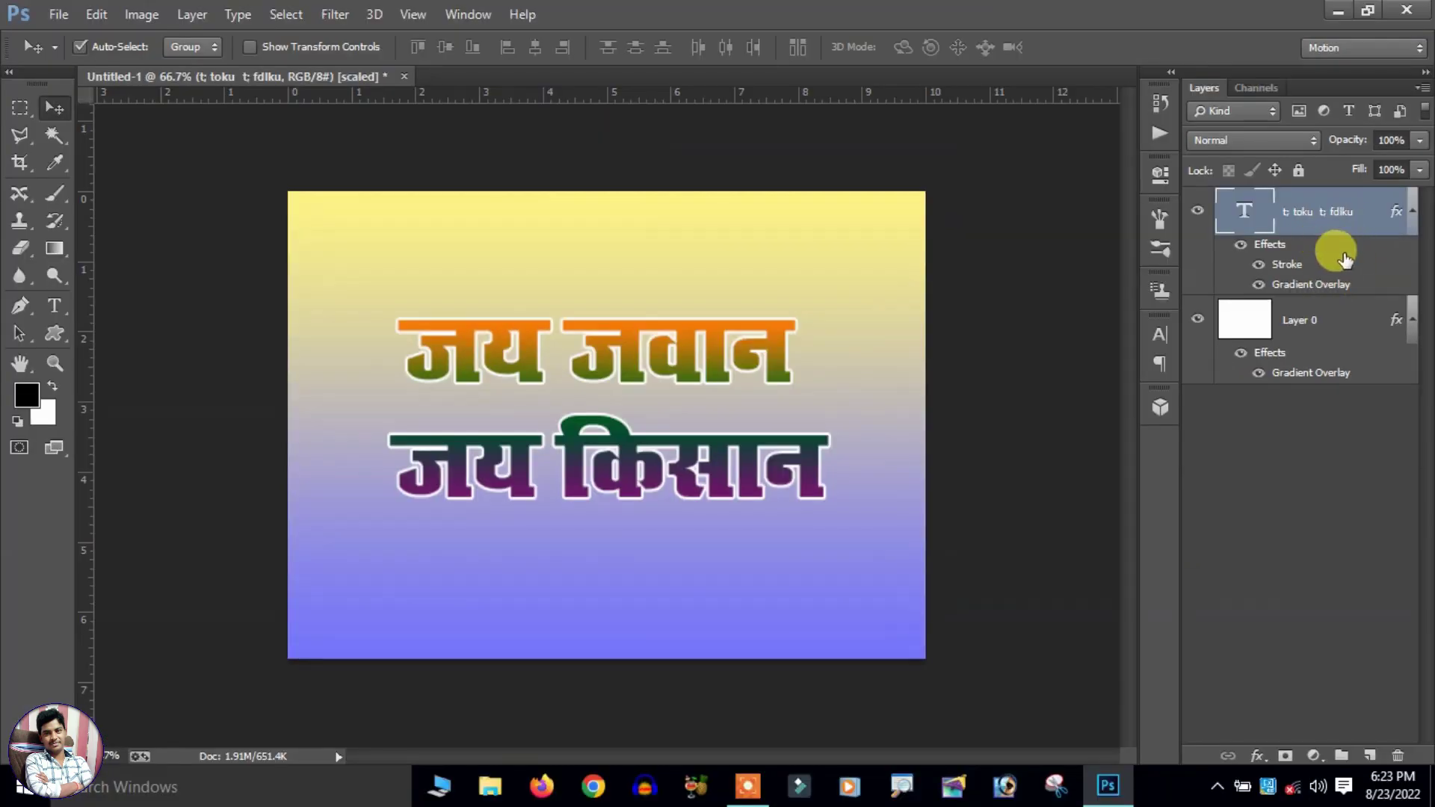
Rasterize the text layer's style so its gradient and outline become pixels.
click(1241, 245)
right_click(1317, 212)
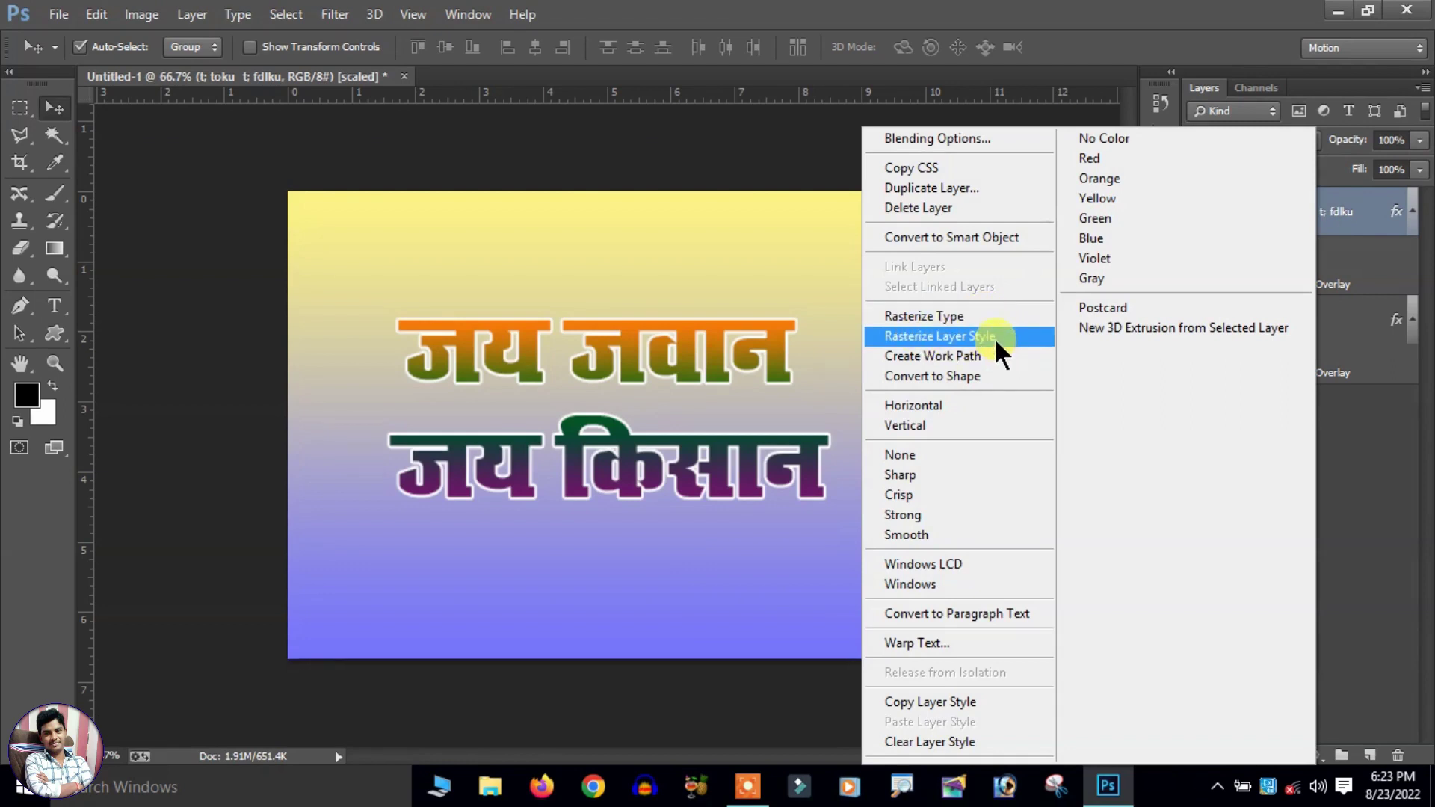
click(995, 338)
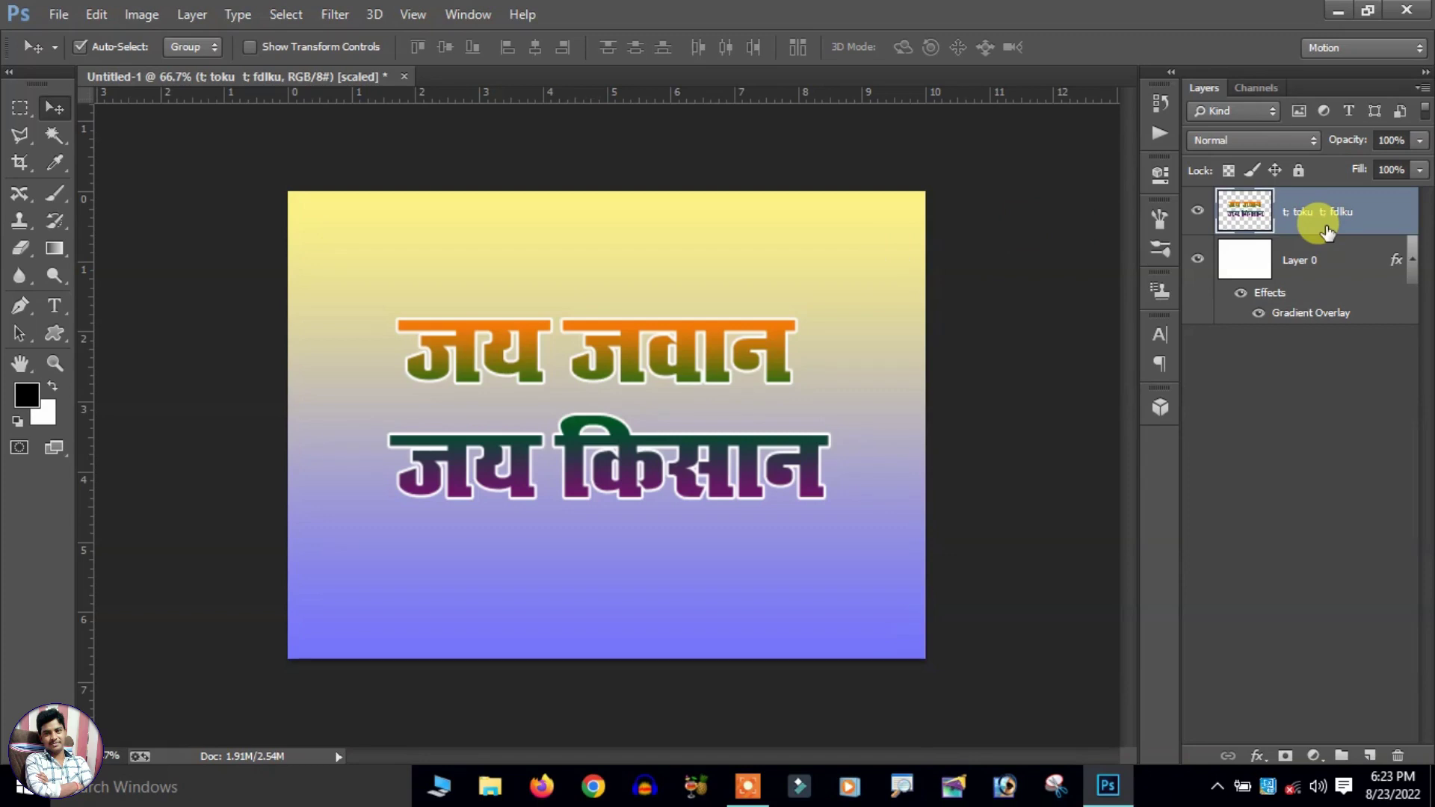
click(334, 14)
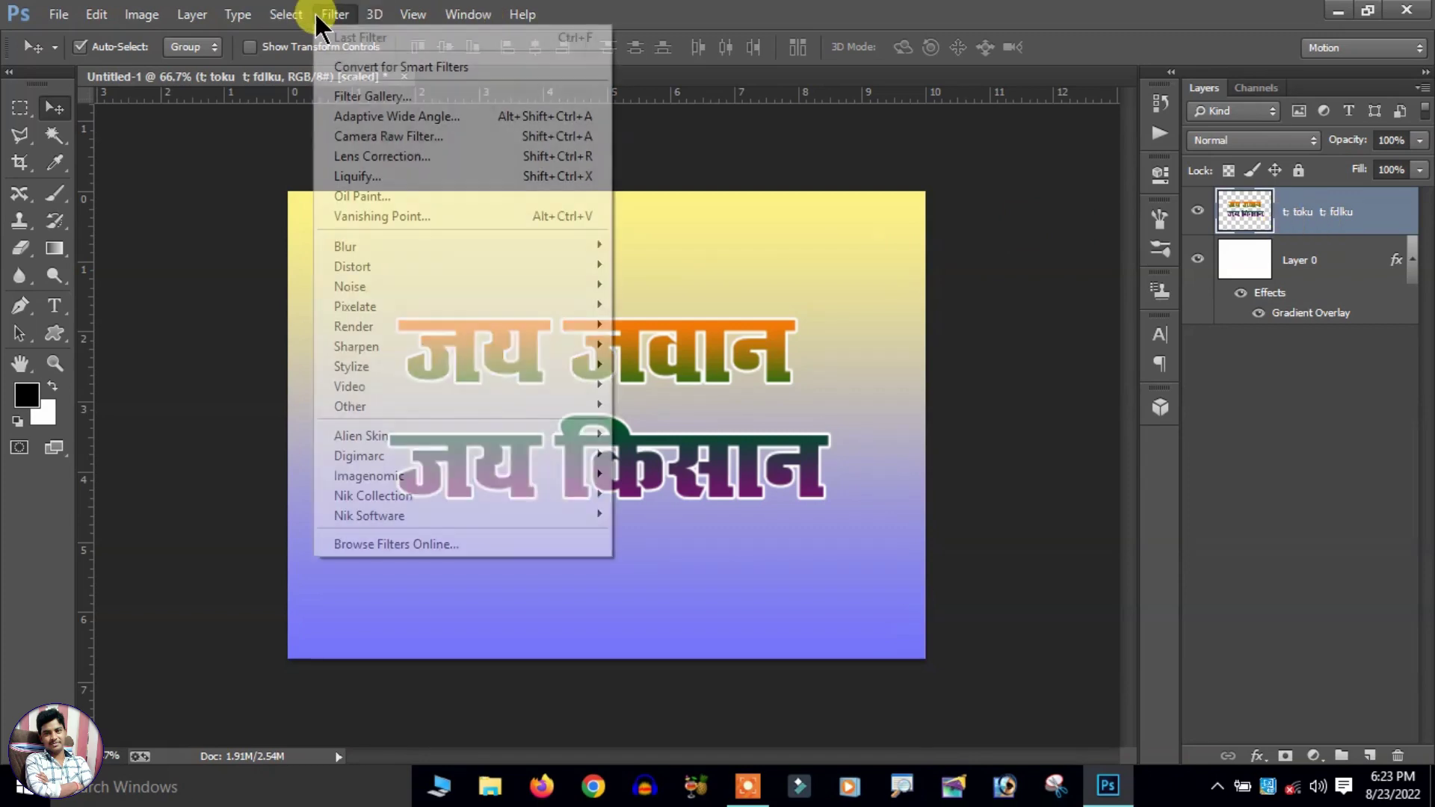
mouse_move(361, 437)
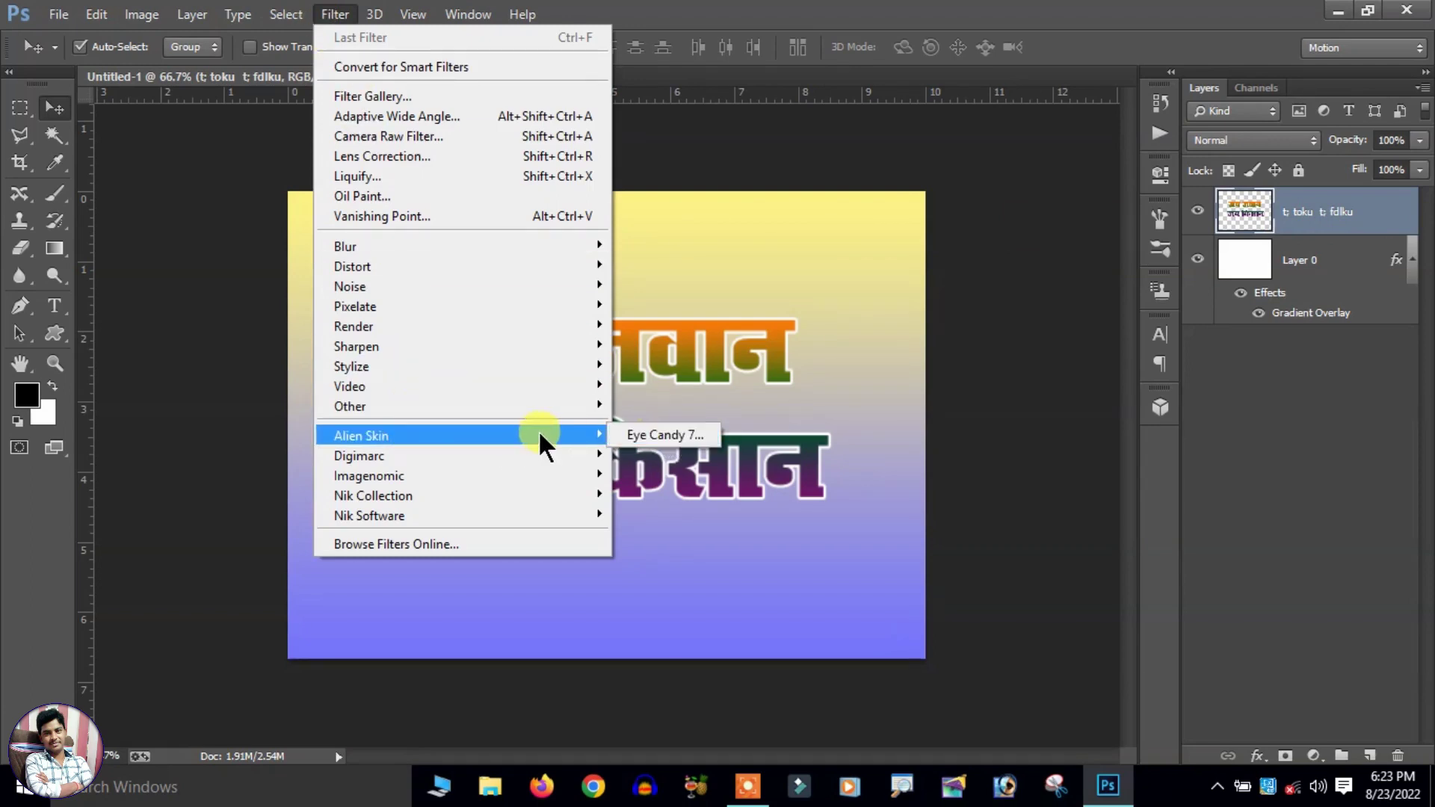
Launch Eye Candy 7 Extrude and preview the Yellow, Yellow 2 and Yellow 3 presets.
click(684, 435)
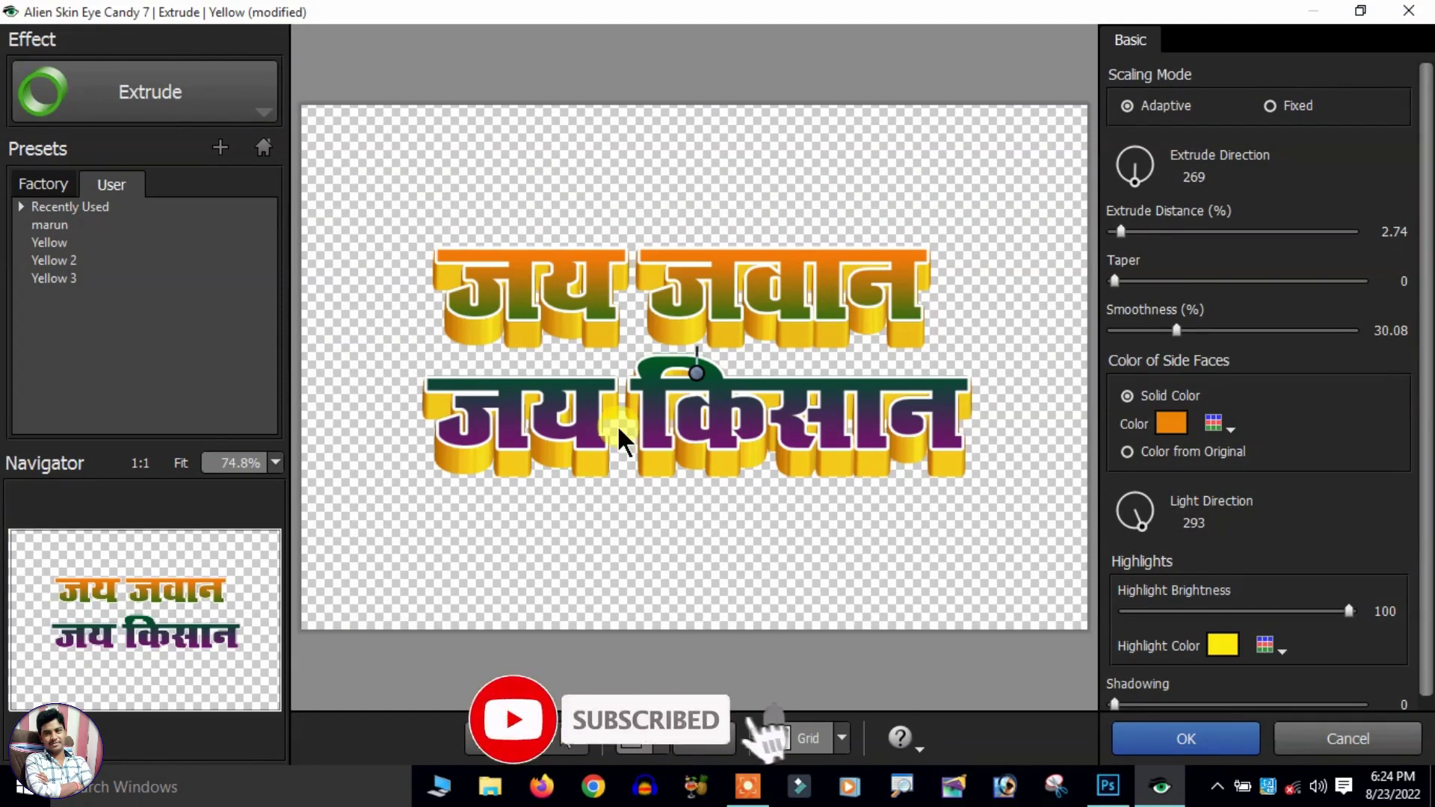
click(74, 262)
click(75, 245)
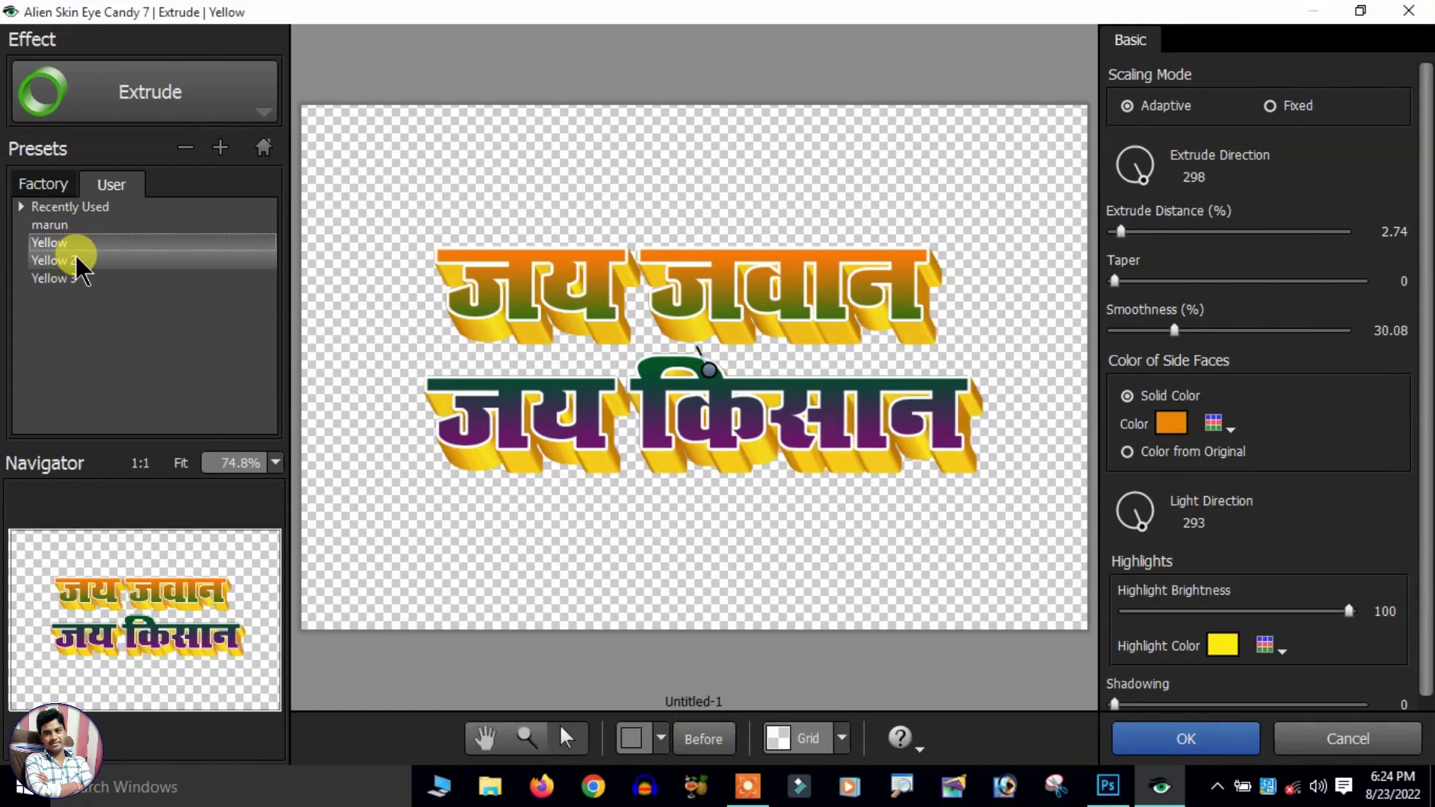
click(88, 281)
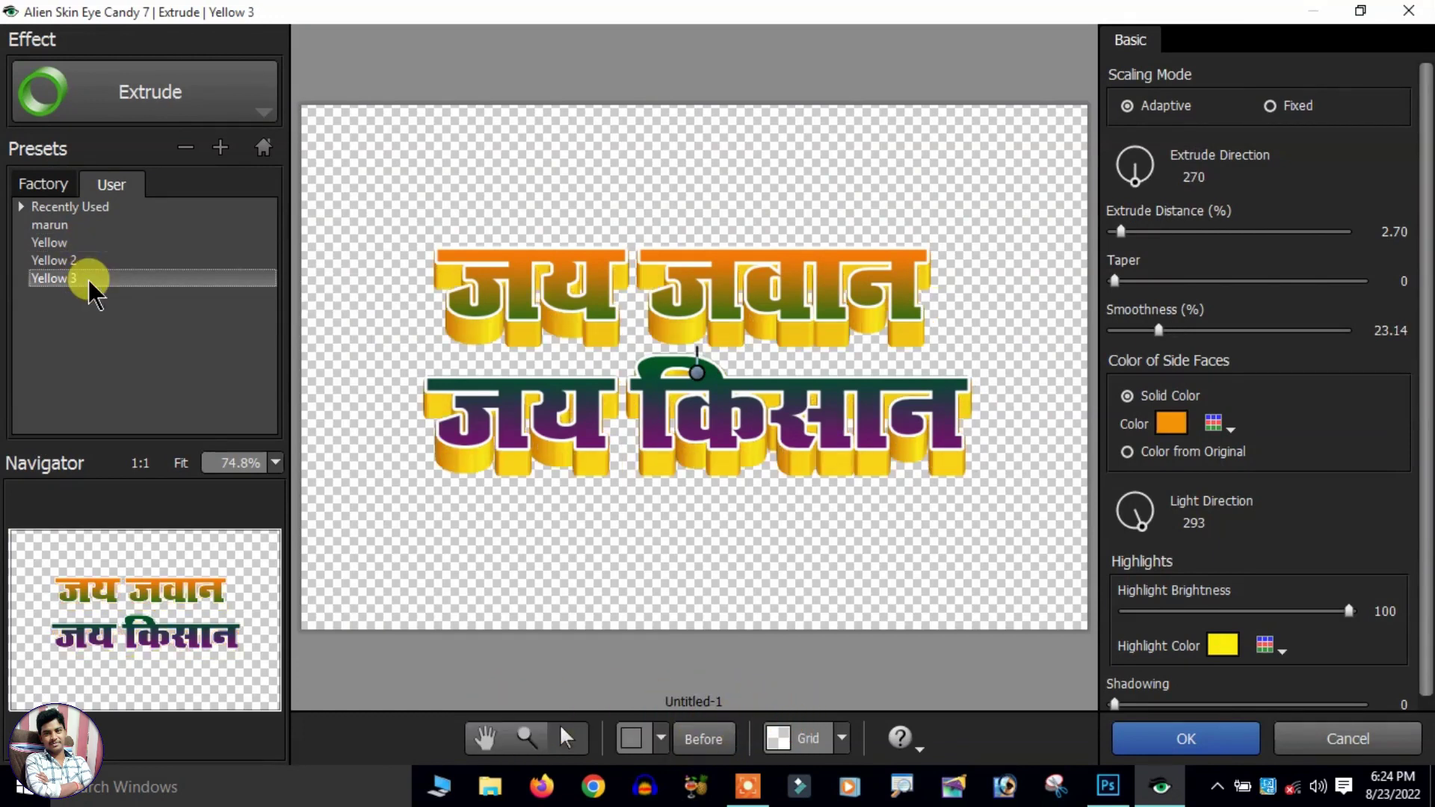
click(82, 265)
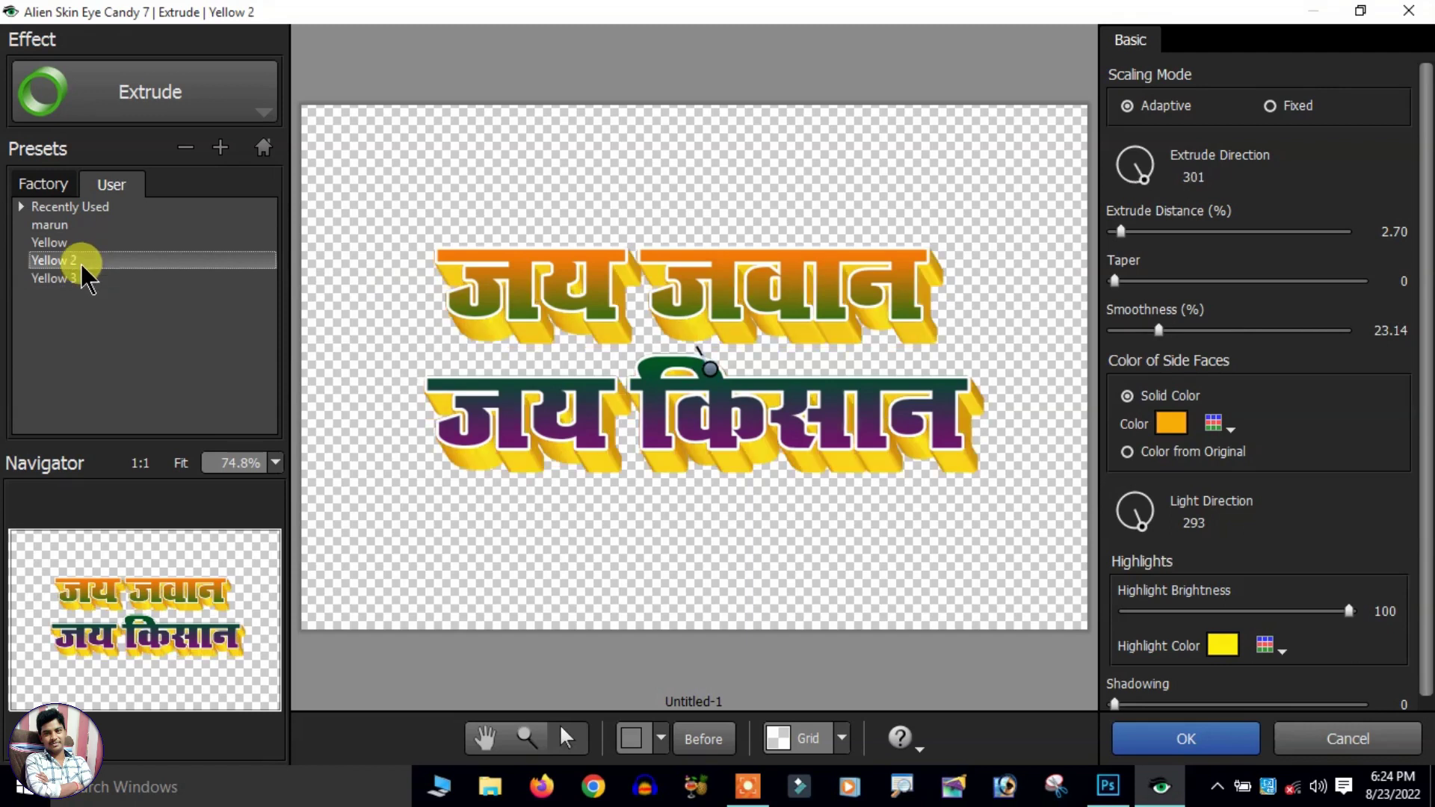
Try blue side and highlight colours, then apply the Yellow 3 extrude preset instead.
click(1171, 423)
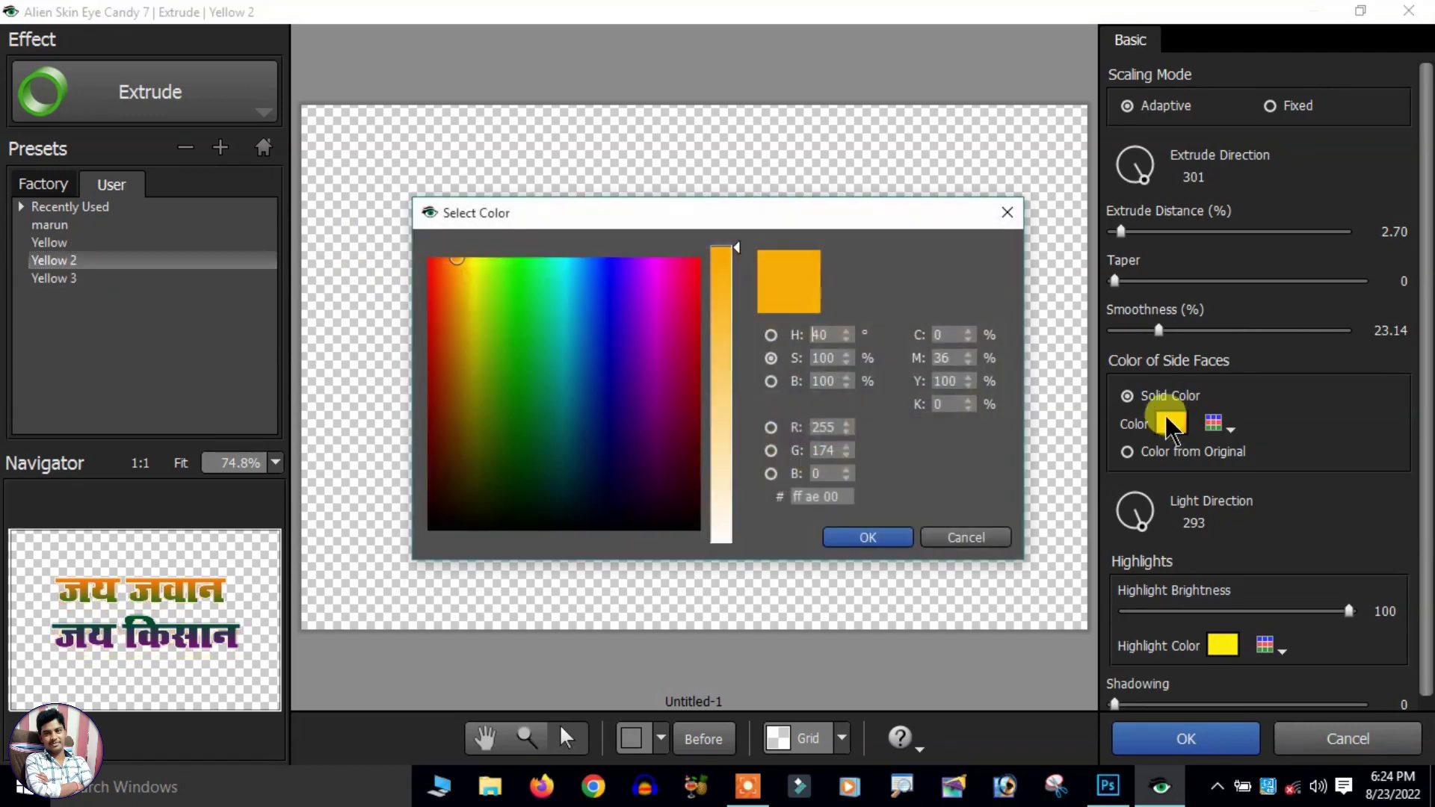
drag(737, 213, 1227, 172)
mouse_move(1121, 244)
mouse_down()
mouse_move(1101, 239)
mouse_move(1089, 270)
mouse_up()
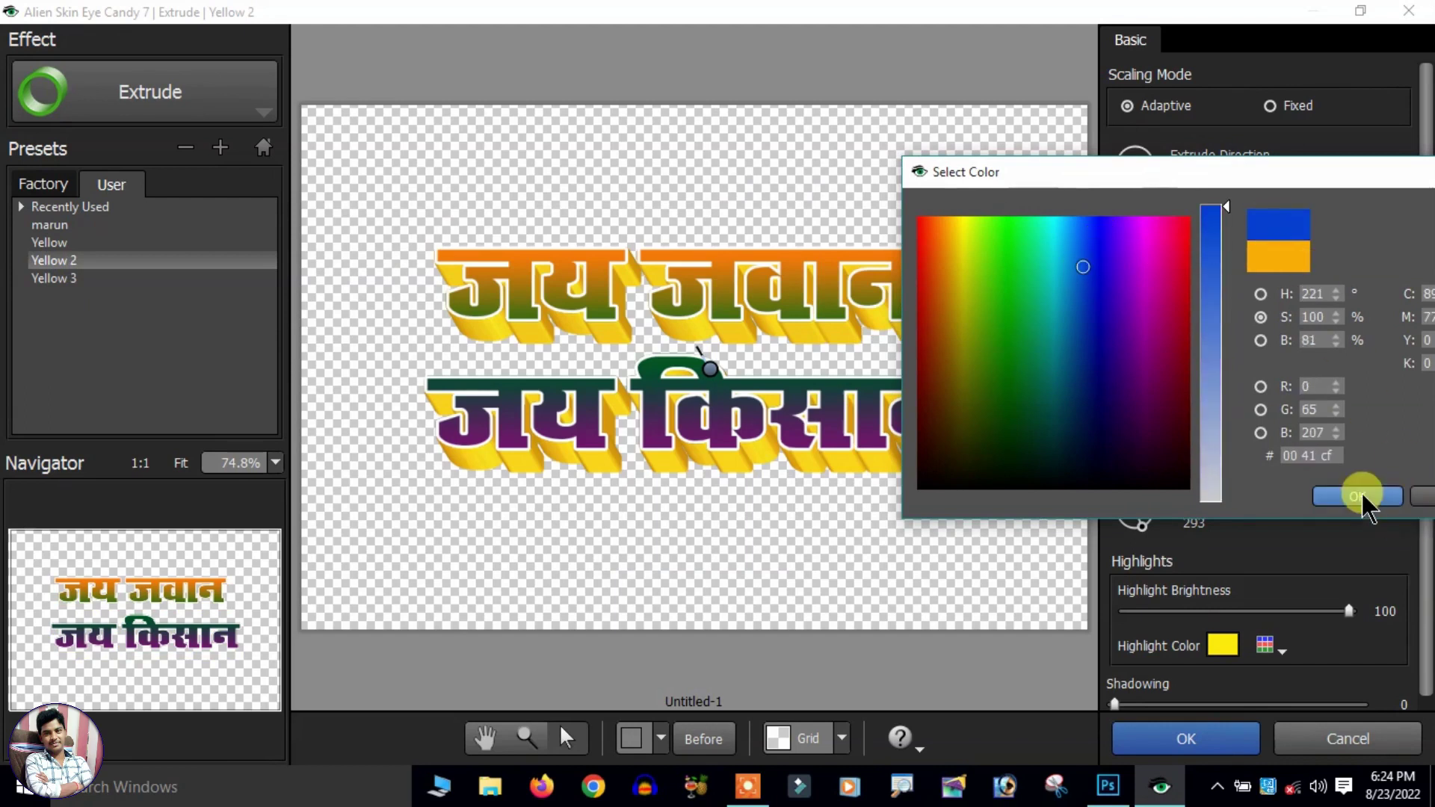
click(1358, 497)
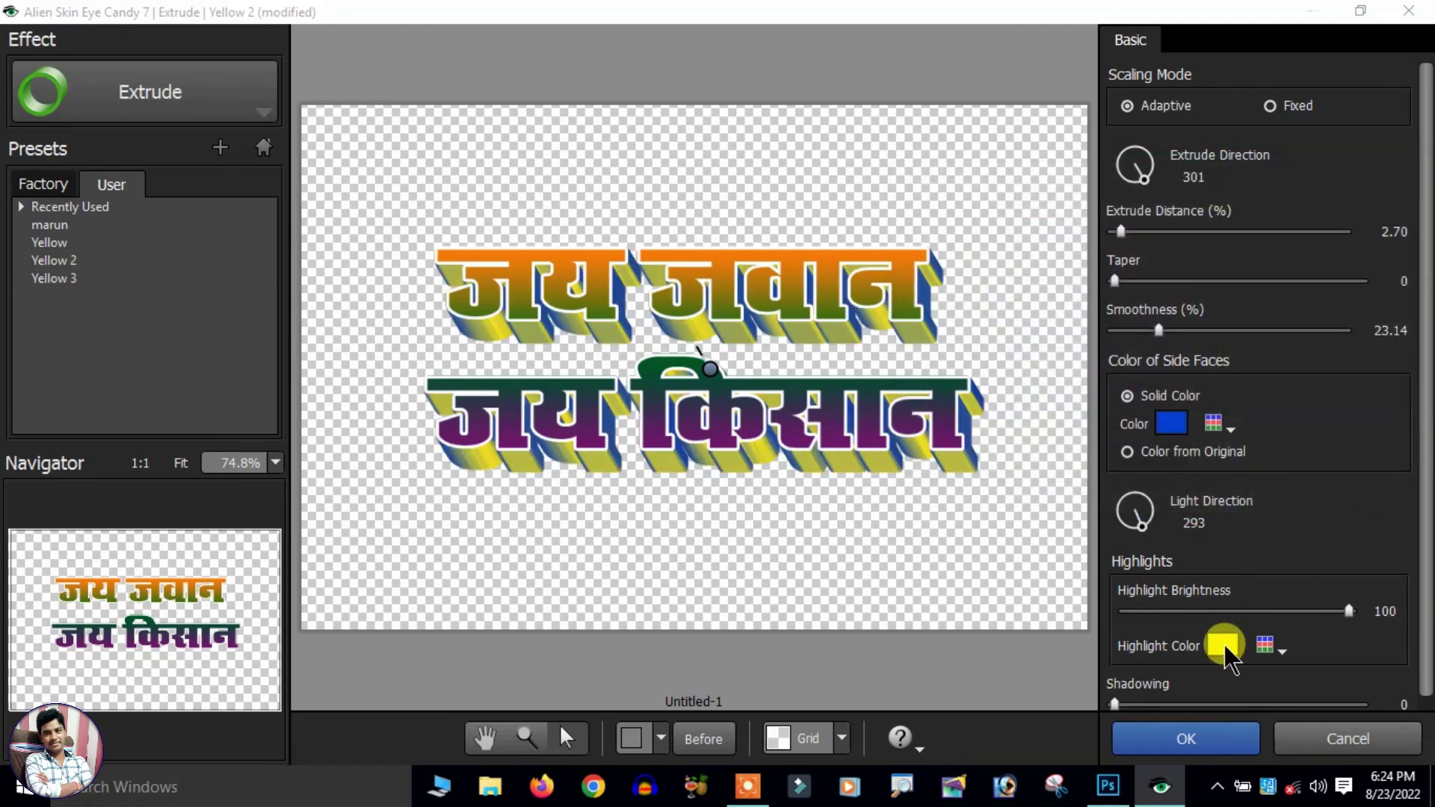
click(1223, 644)
click(609, 288)
click(864, 537)
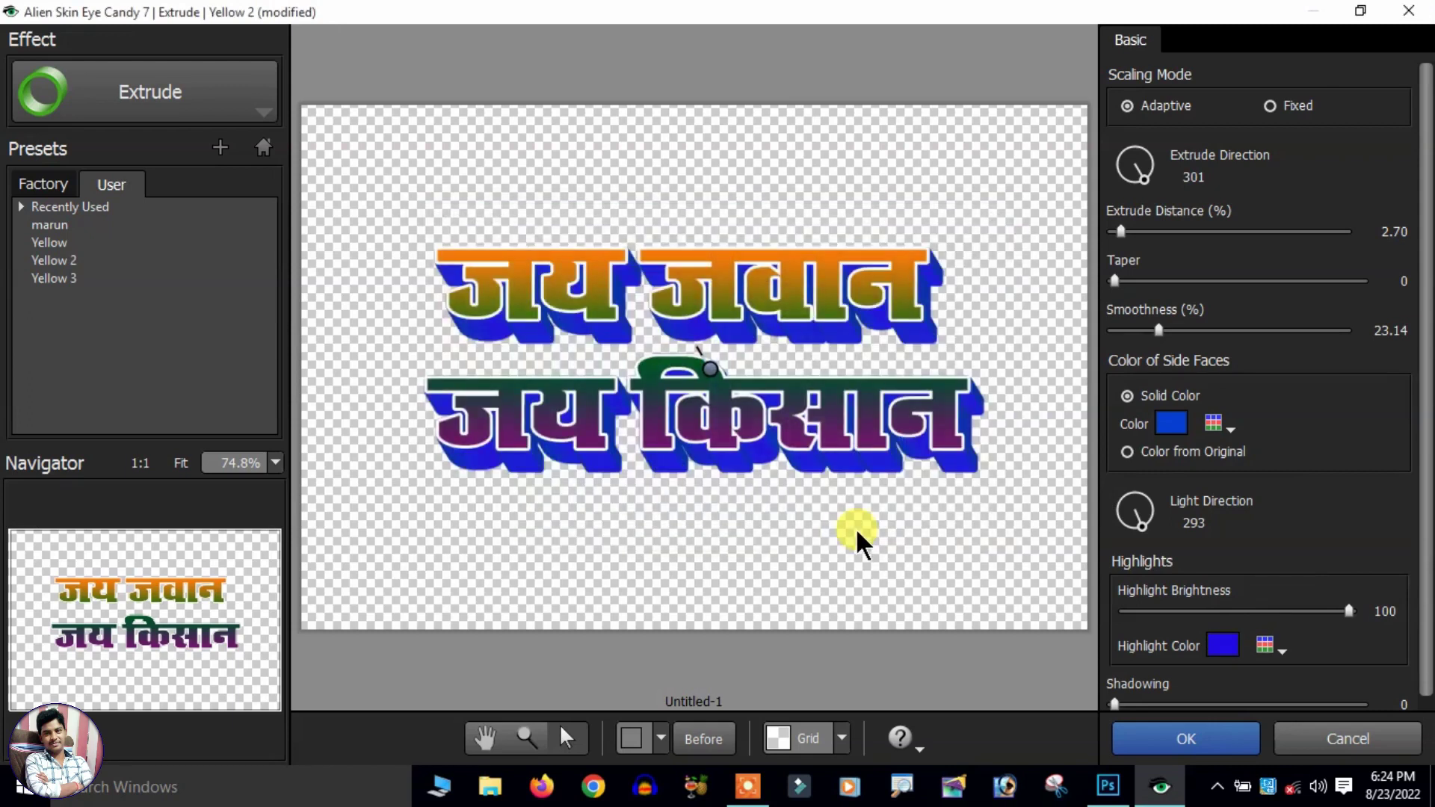
click(108, 278)
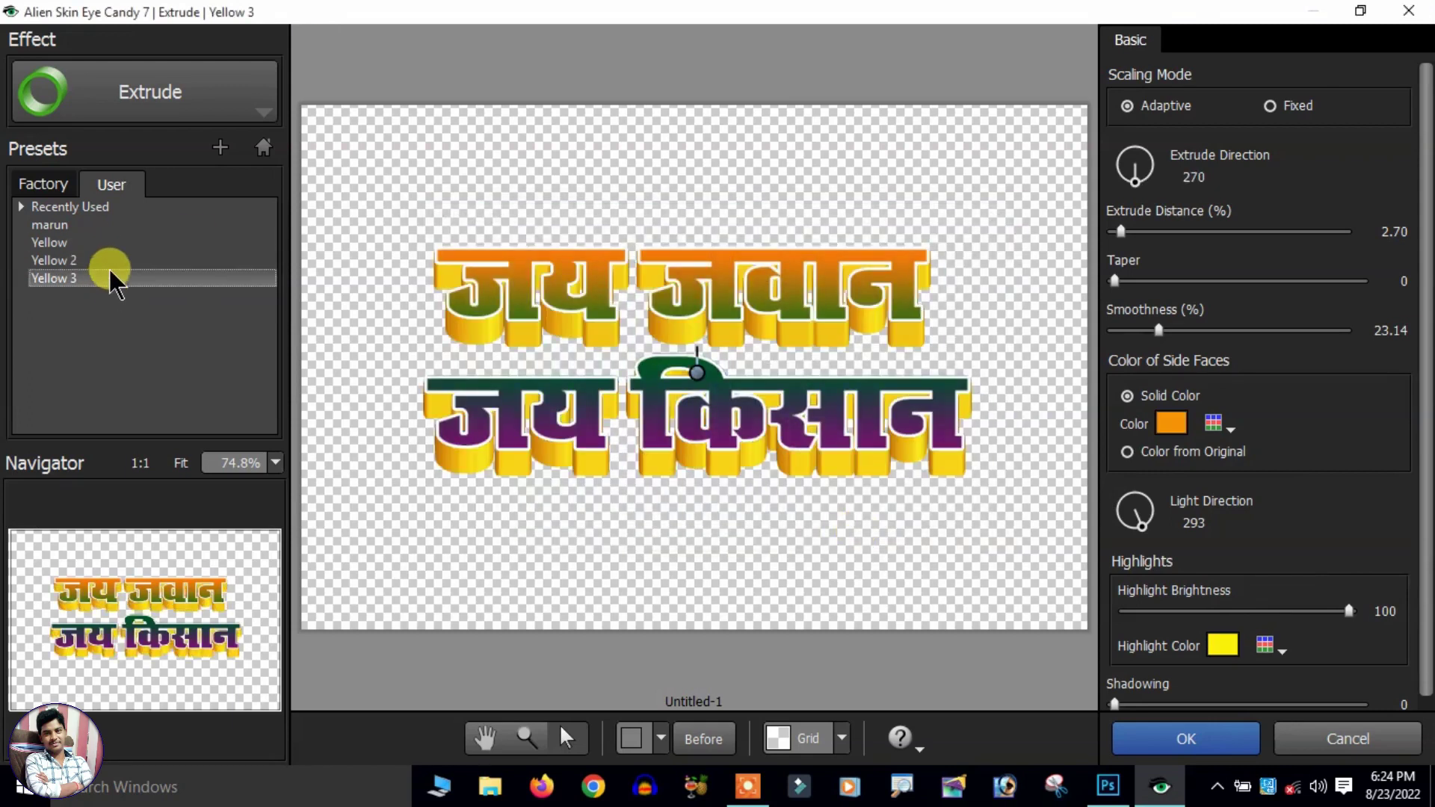
click(1226, 738)
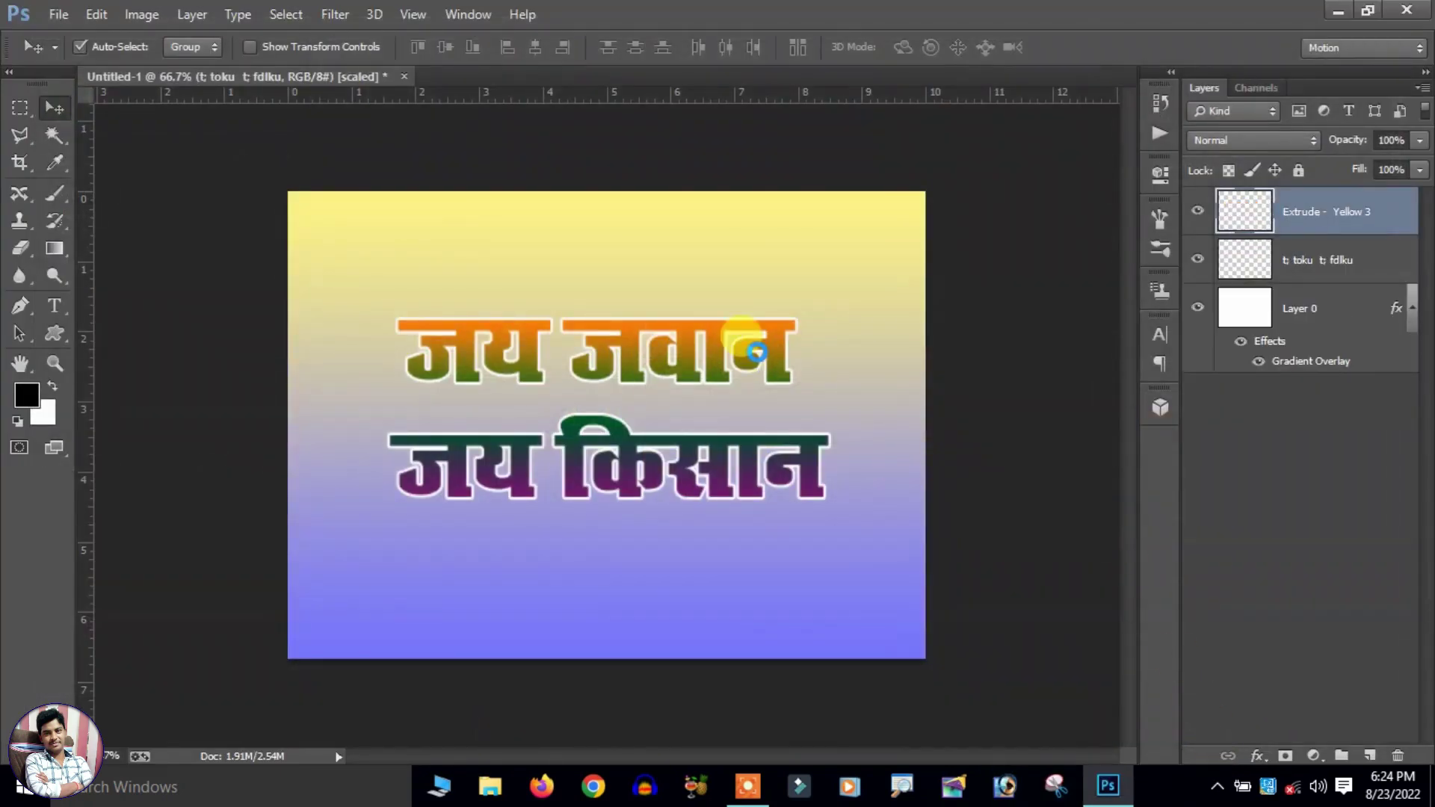
Undo the stray move and group the extruded and original text layers.
mouse_move(785, 379)
mouse_down()
mouse_move(783, 437)
mouse_move(760, 429)
mouse_up()
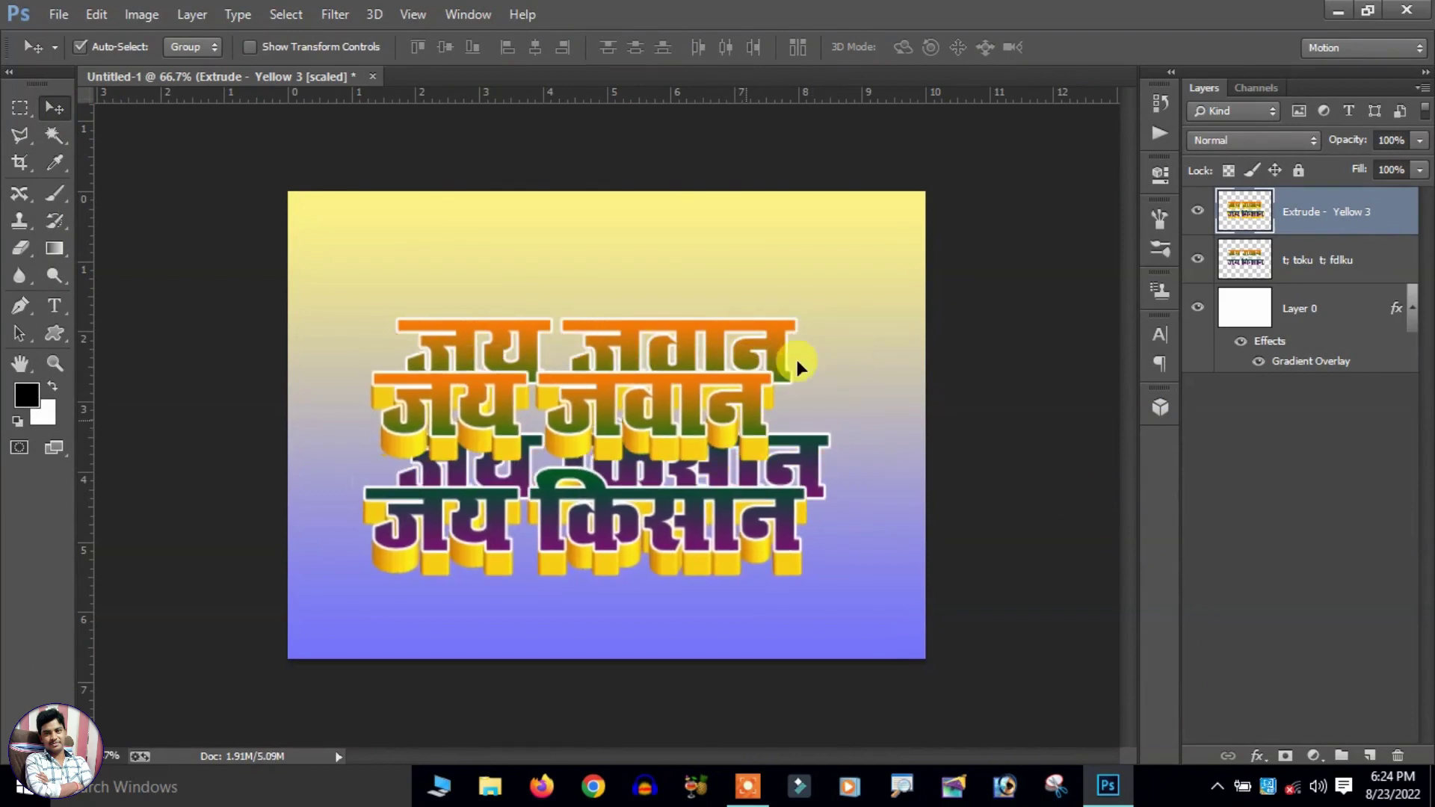
key(ctrl+z)
shift+click(1301, 260)
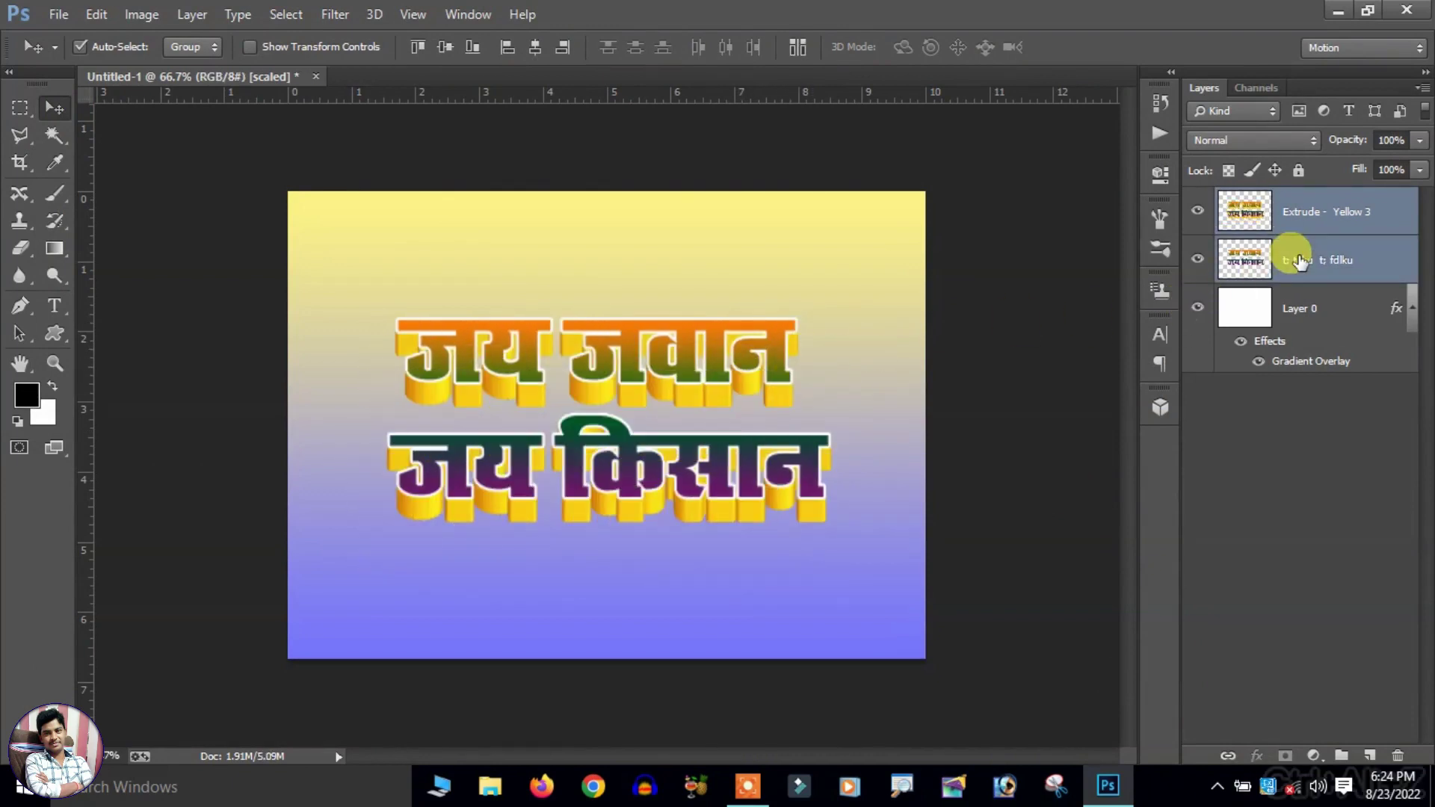
key(ctrl+g)
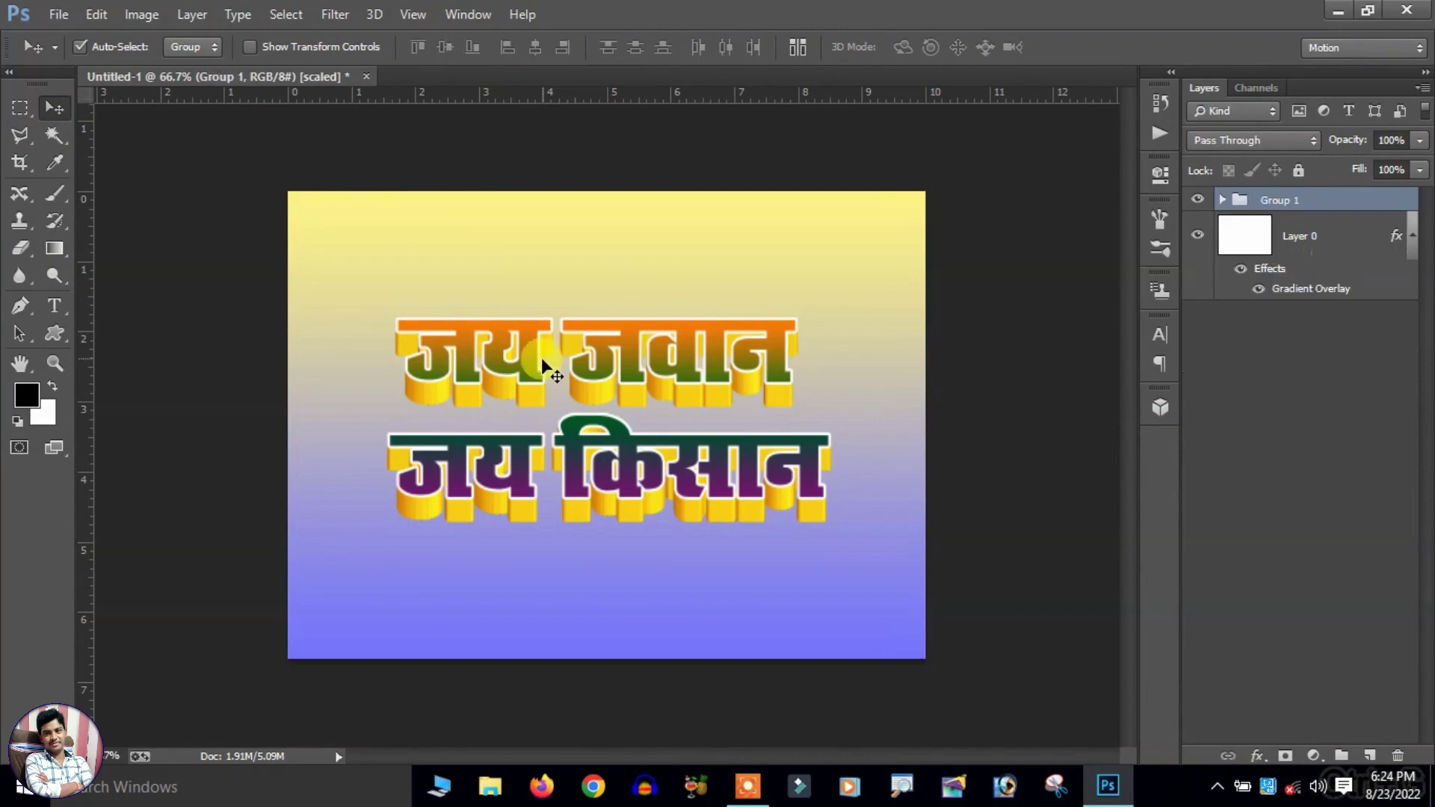
drag(604, 370, 606, 365)
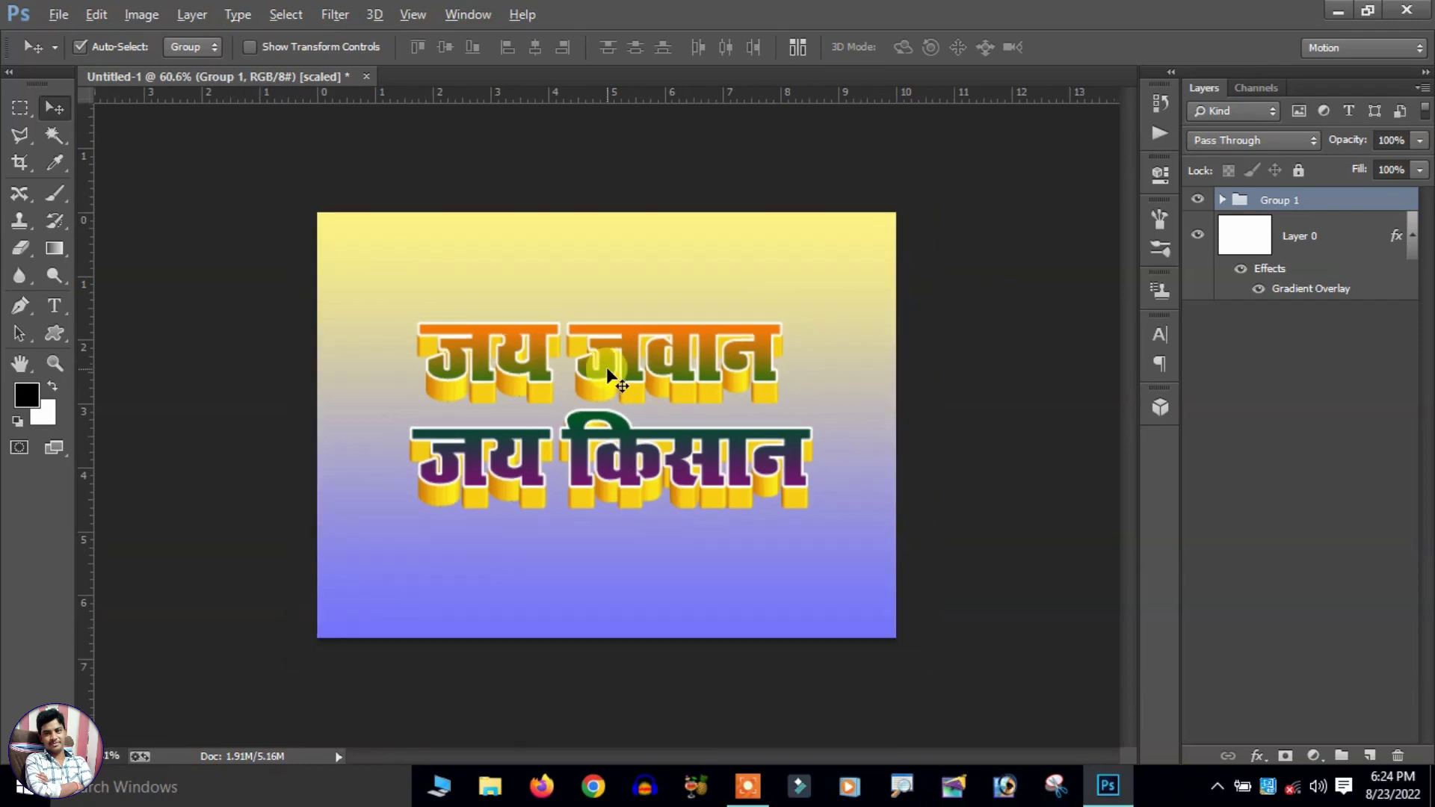
Scale the text group up to about 110% with Free Transform.
scroll(606, 366, up, 2)
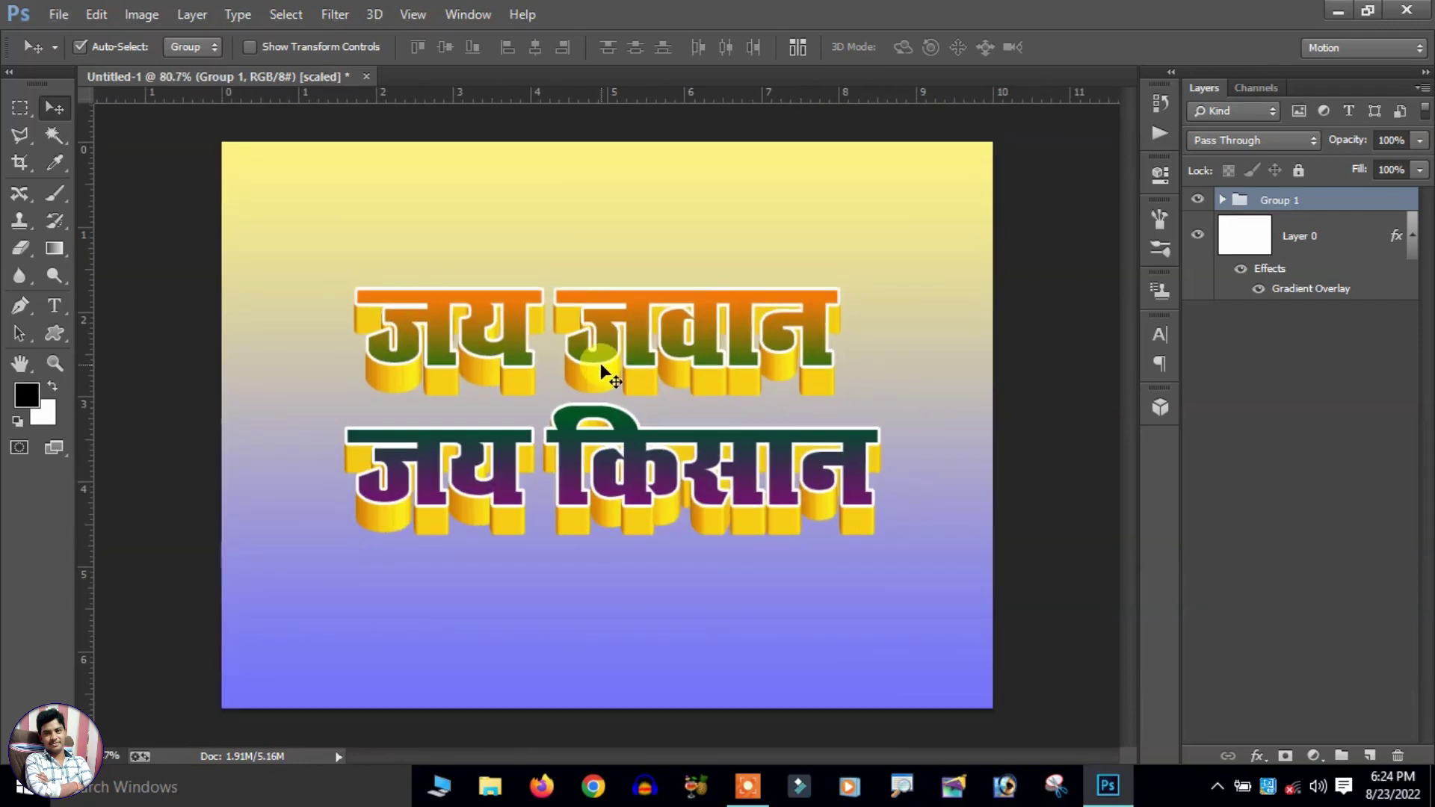
key(ctrl+t)
drag(887, 283, 907, 238)
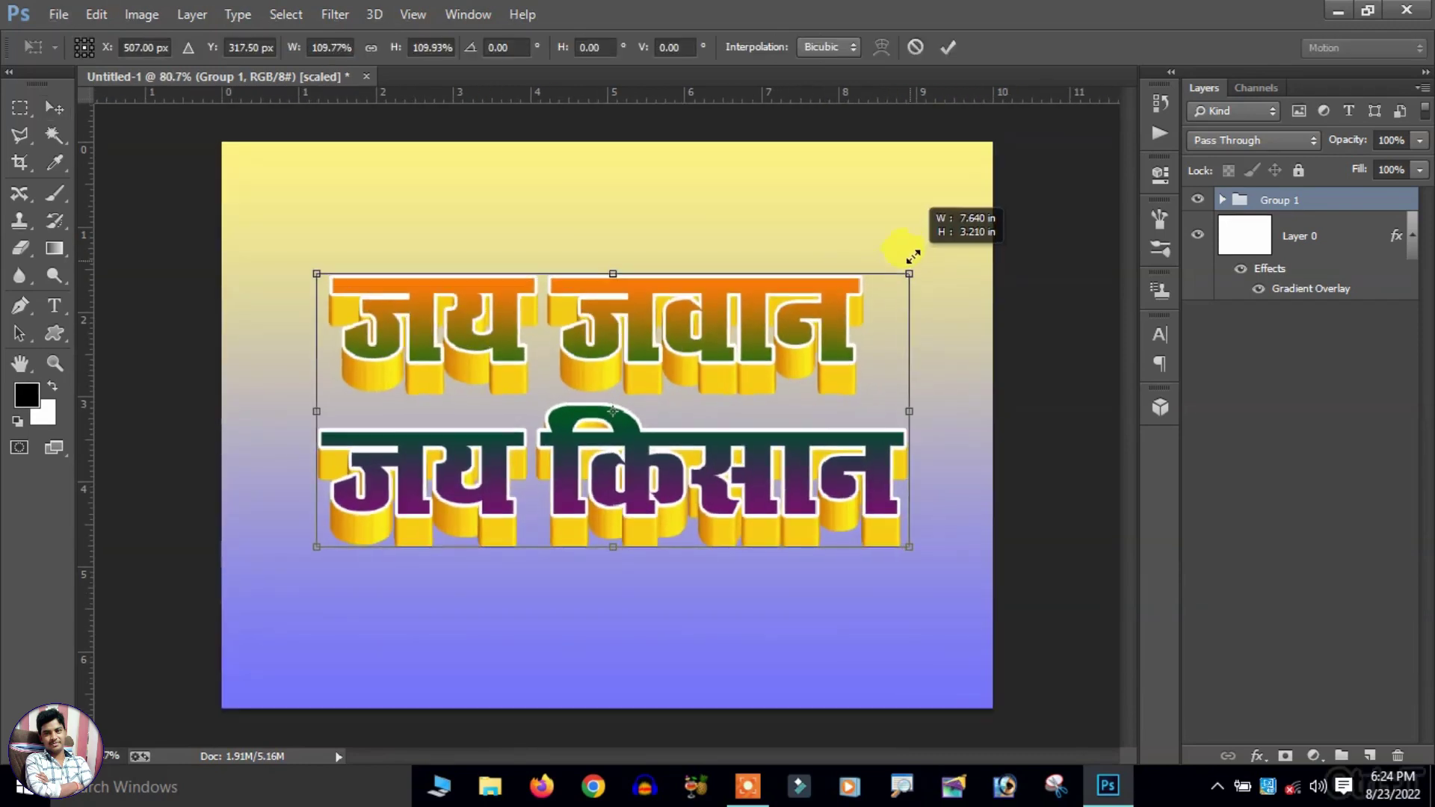
key(Return)
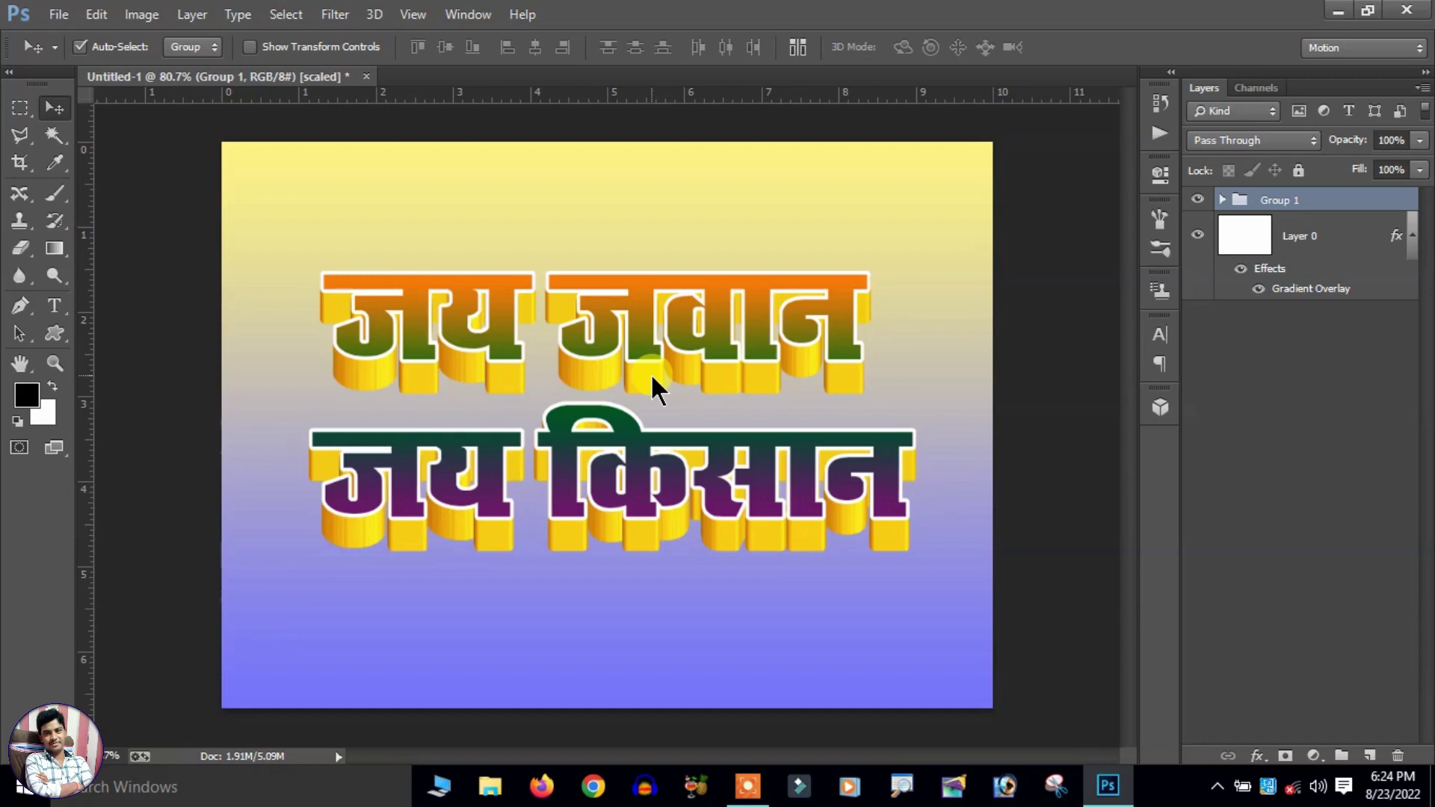
click(313, 17)
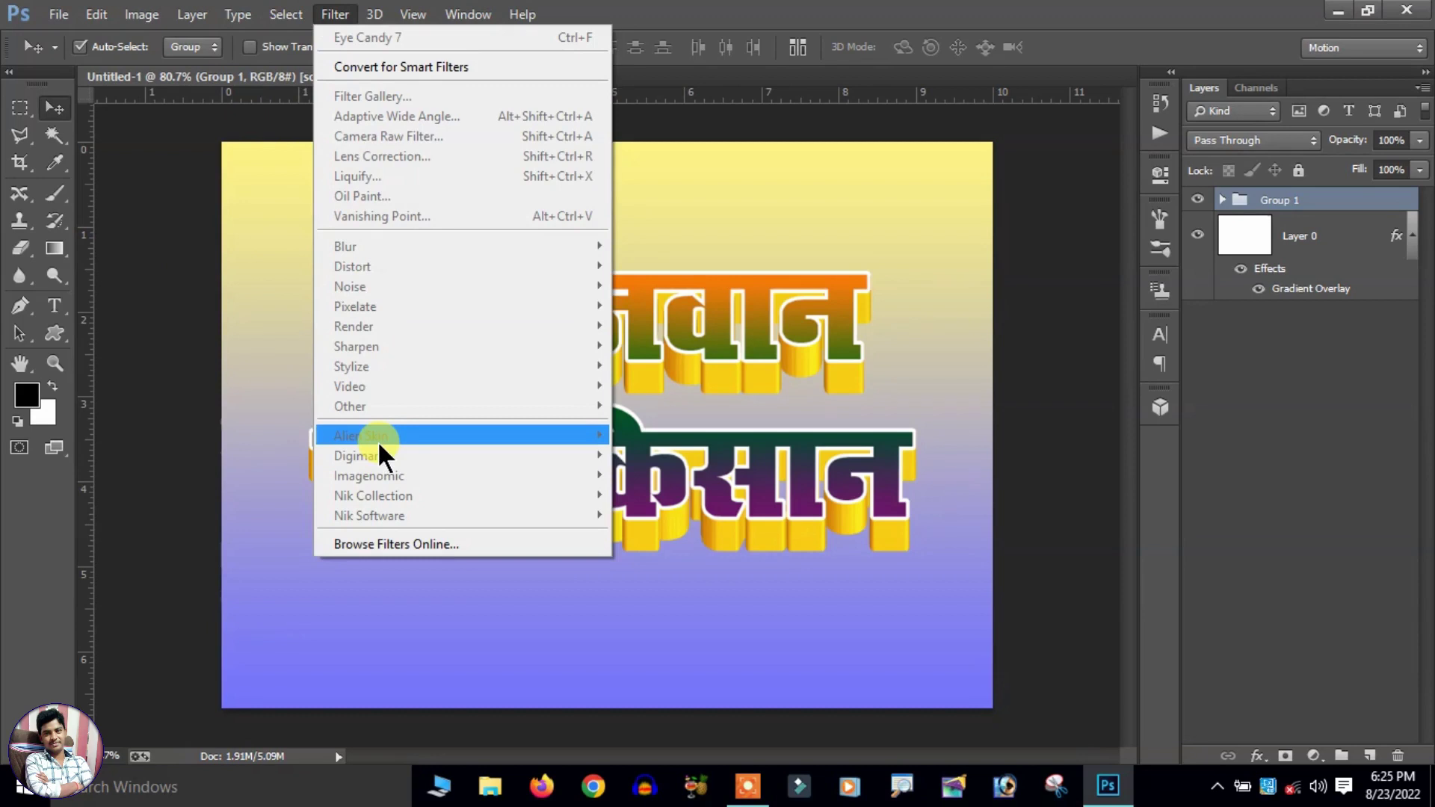
click(677, 447)
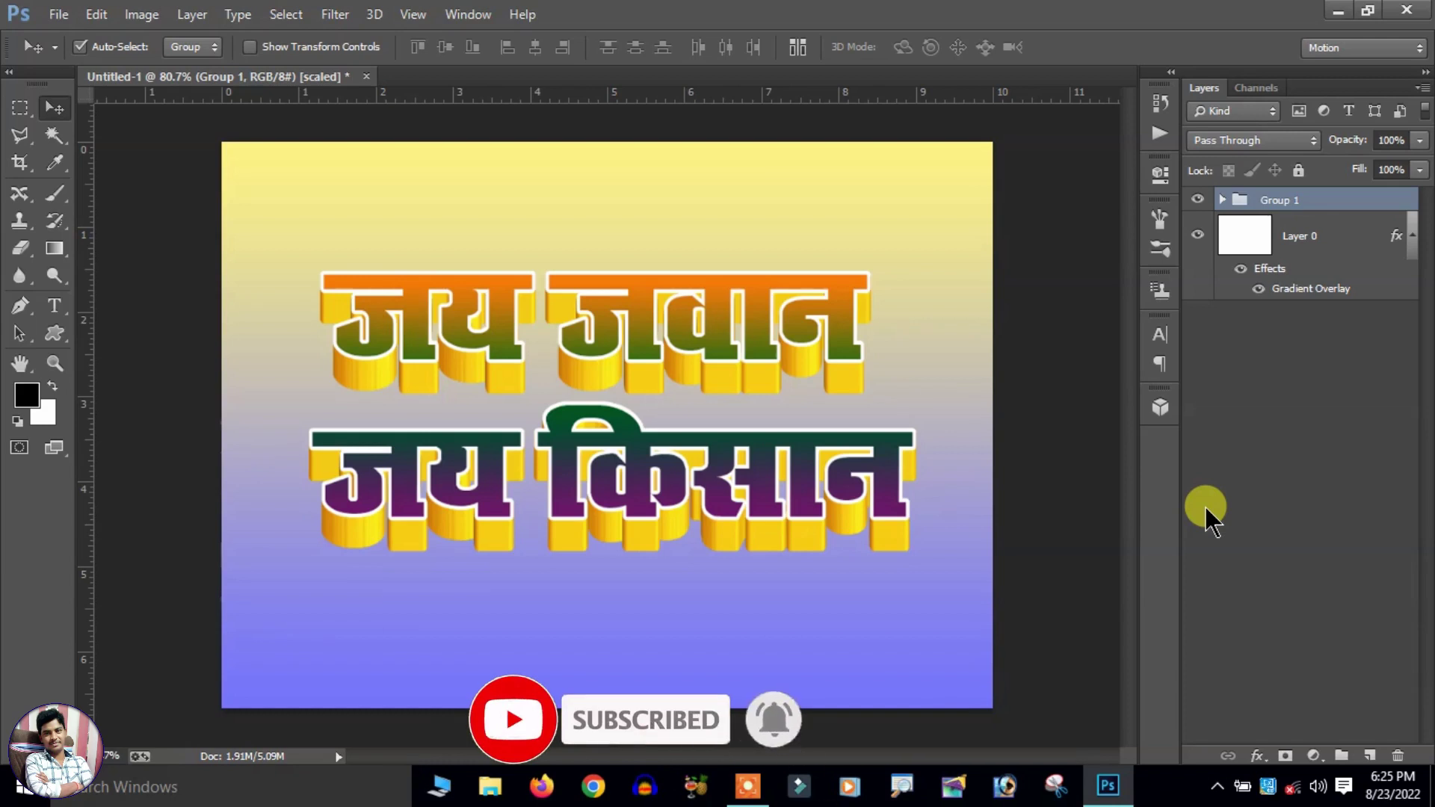
click(334, 15)
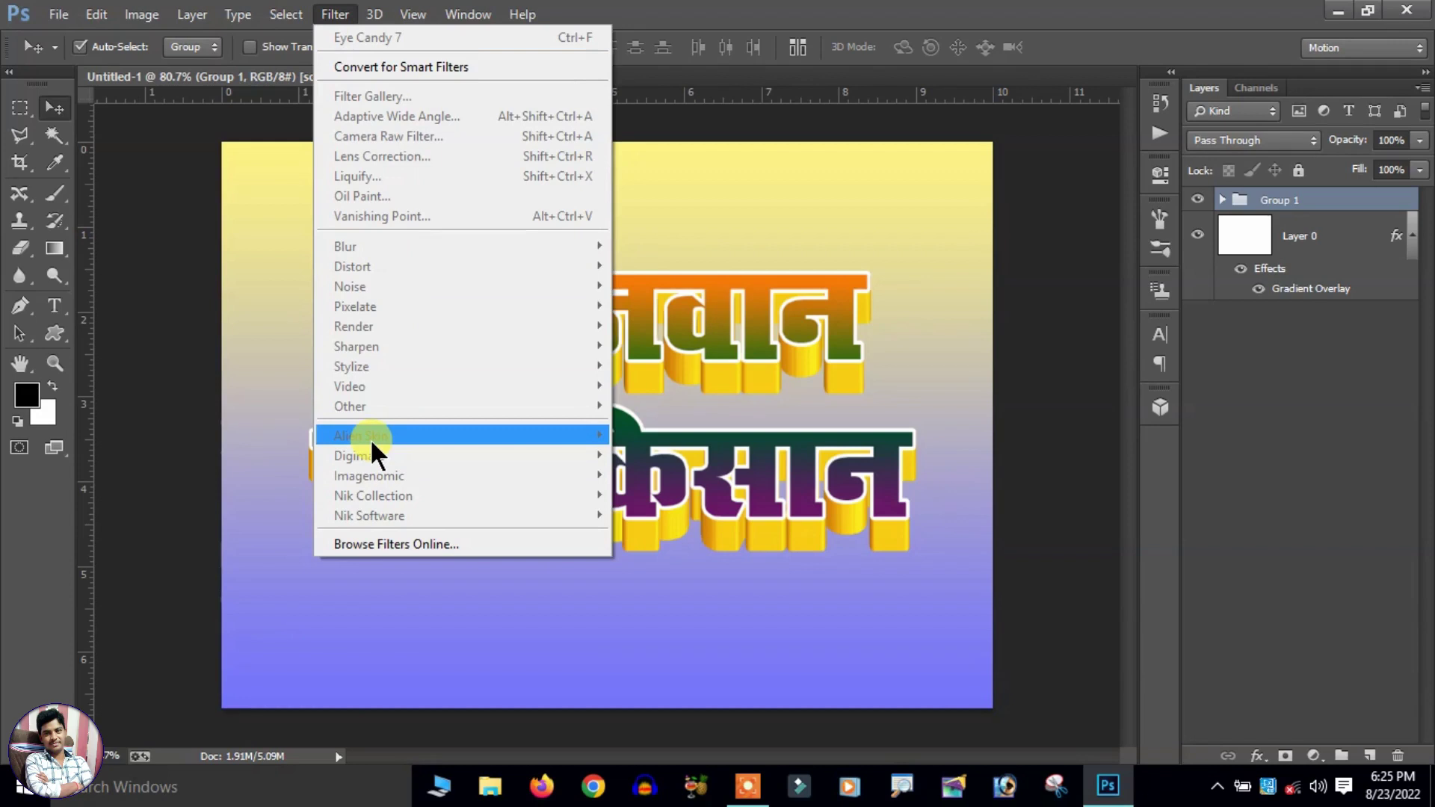
click(640, 468)
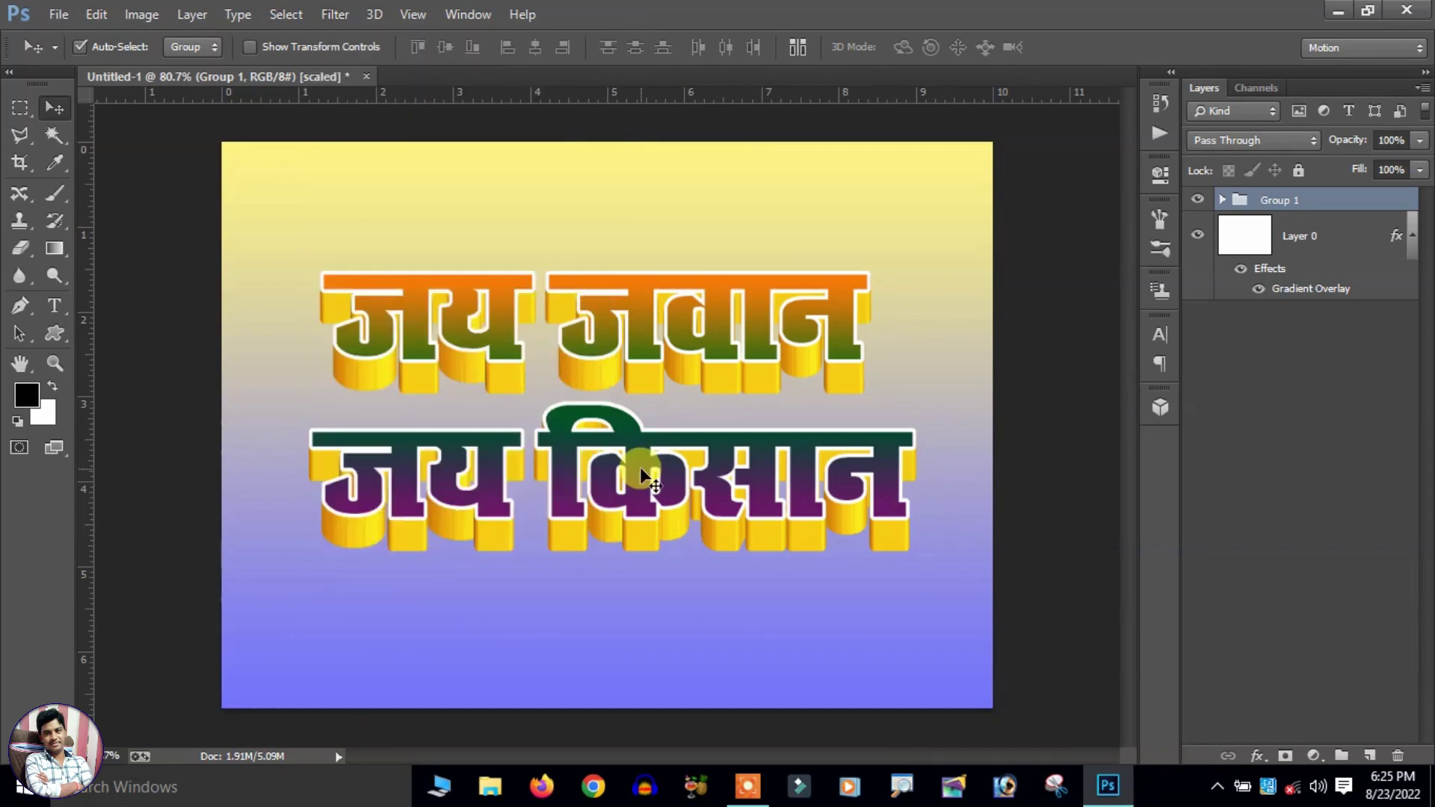